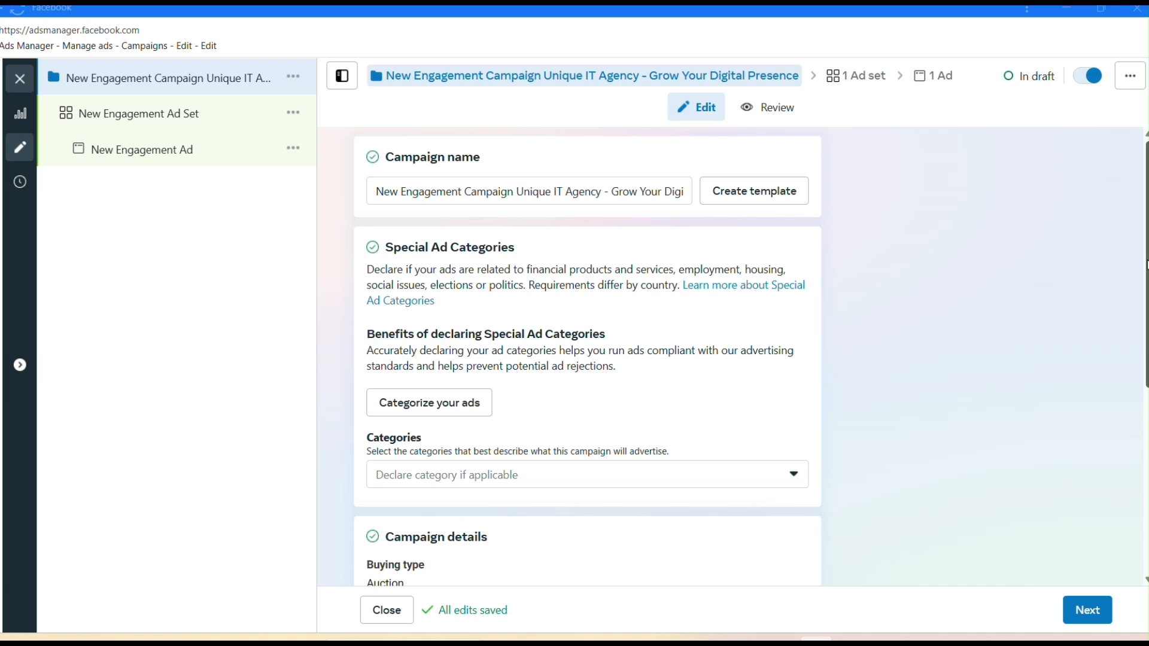
Turn on Advantage campaign budget for the engagement campaign and set the daily budget to $1.00.
{"action": "scroll", "coordinate": [586, 359], "scroll_direction": "down", "scroll_amount": 1}
{"action": "scroll", "coordinate": [586, 359], "scroll_direction": "down", "scroll_amount": 4}
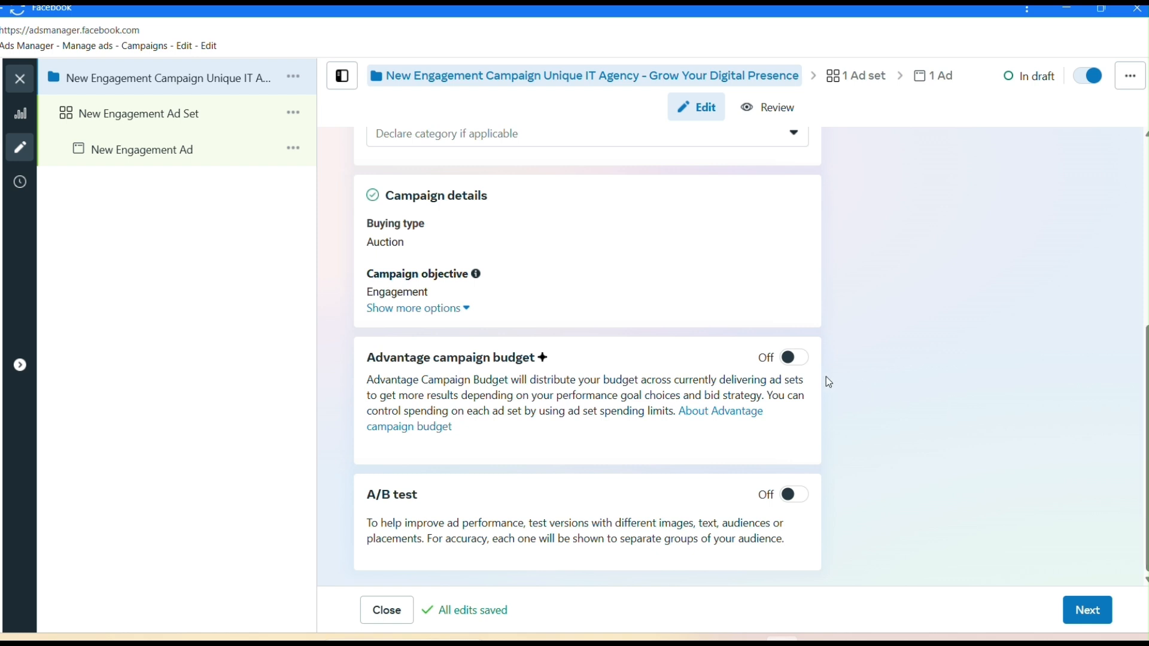
{"action": "left_click", "coordinate": [794, 359]}
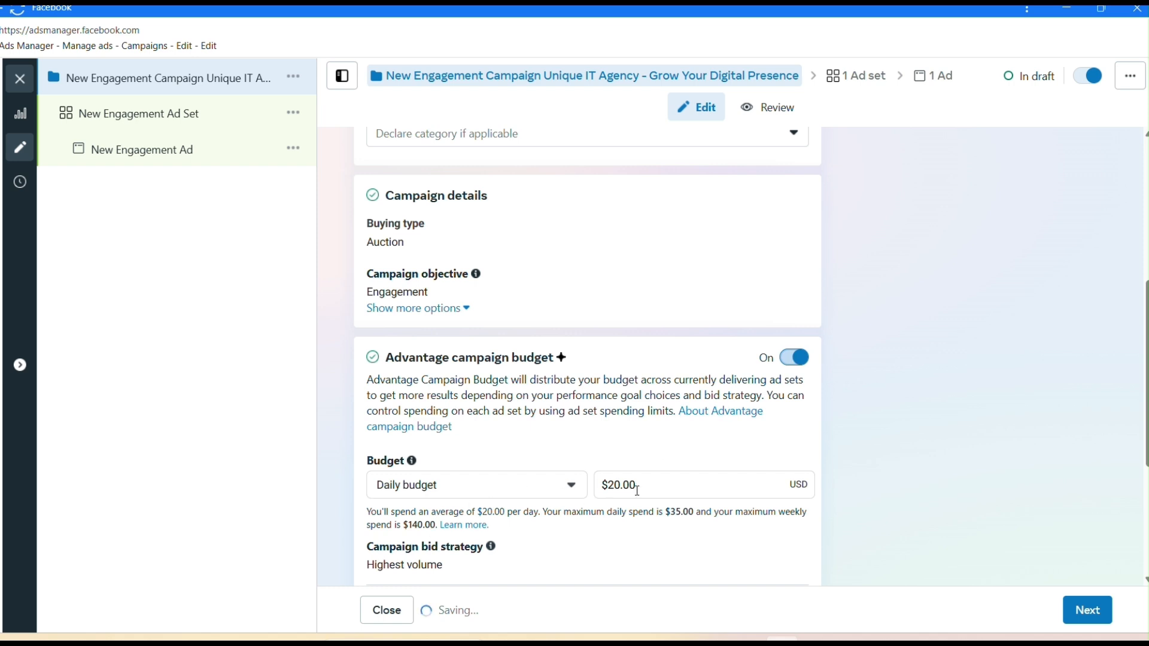
{"action": "left_click", "coordinate": [618, 483]}
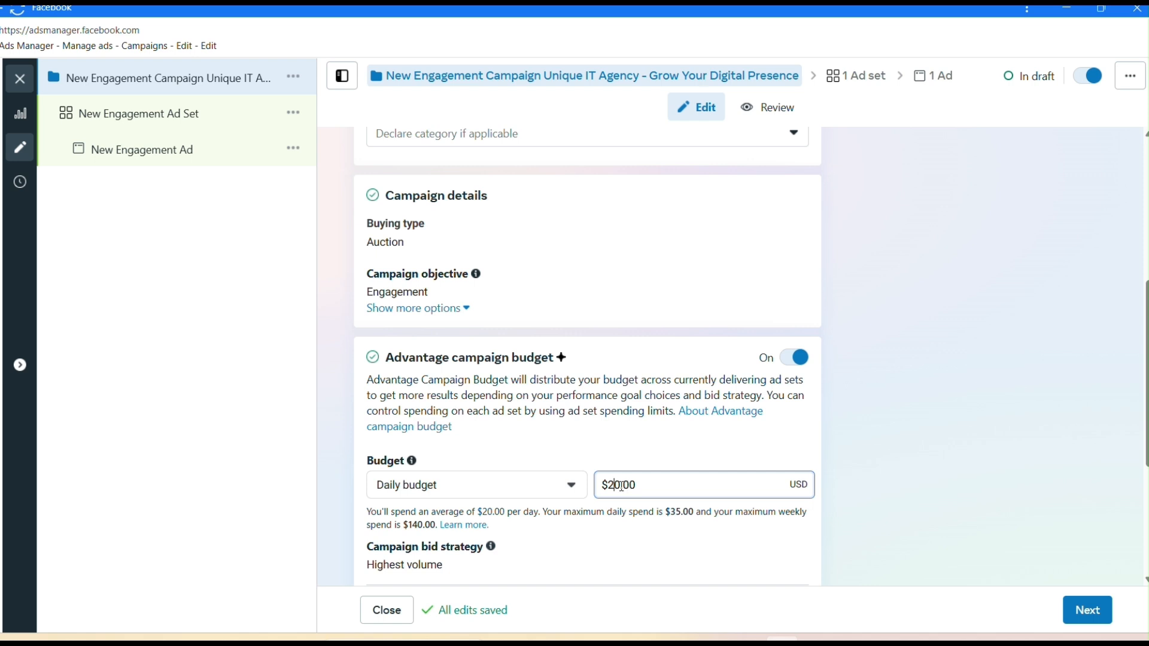
{"action": "key", "text": "BackSpace"}
{"action": "key", "text": "BackSpace"}
{"action": "type", "text": "1"}
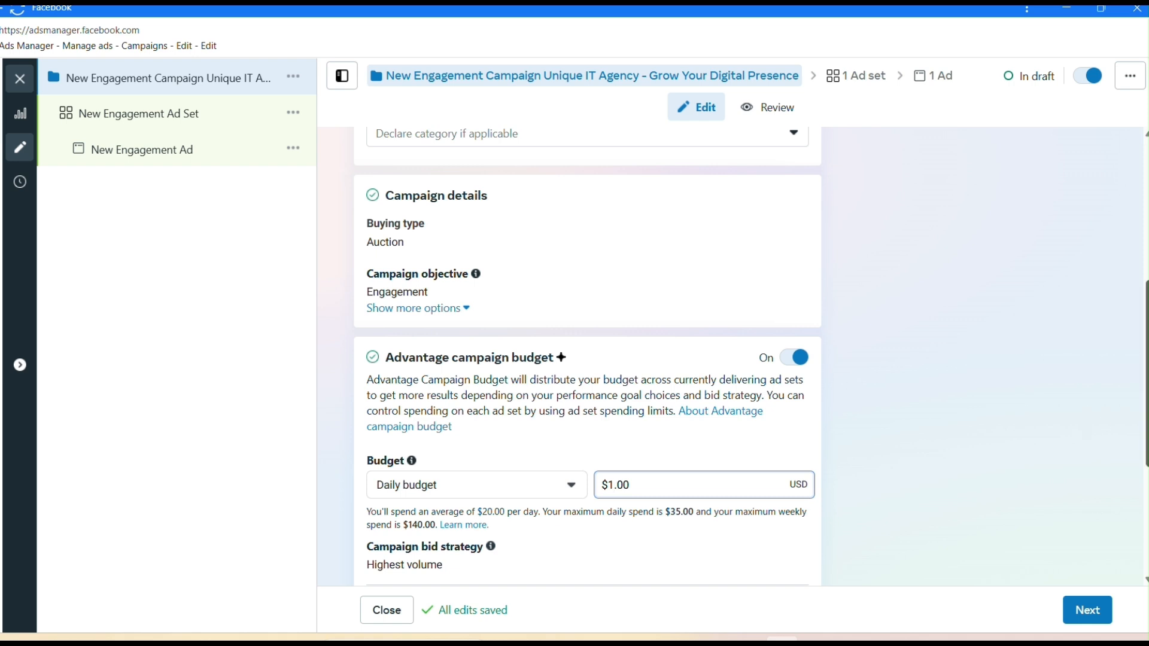
Proceed to the ad set settings and append "Unique IT Agency - Grow Your Digital Presence" to the ad set name.
{"action": "left_click_drag", "start_coordinate": [1147, 374], "coordinate": [1147, 478]}
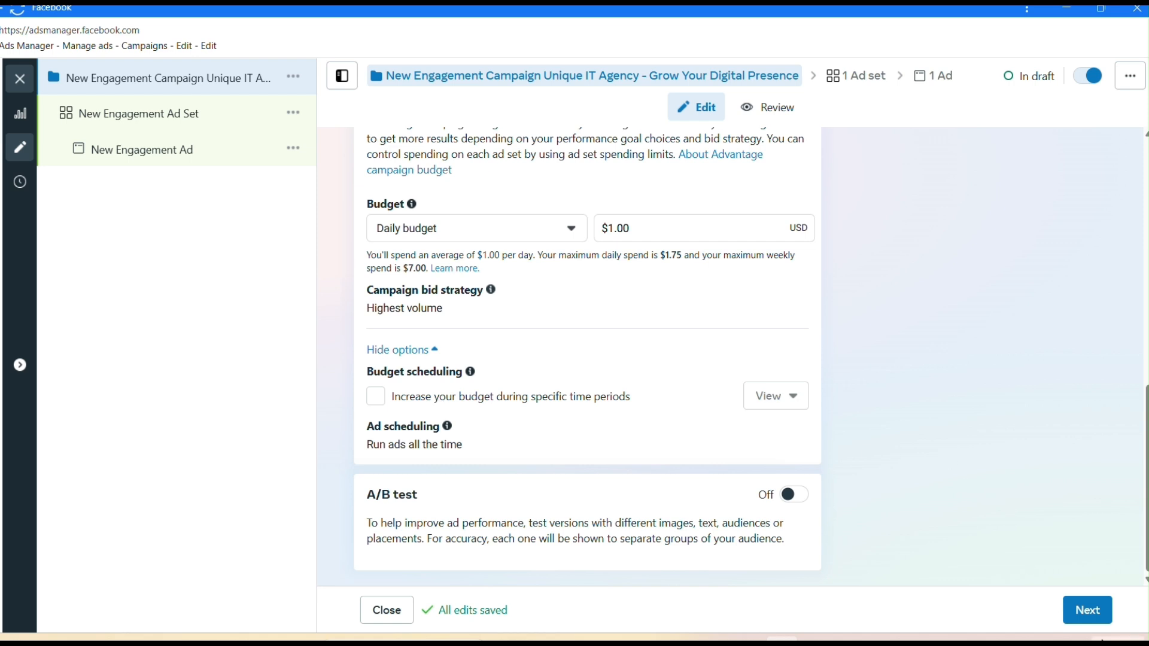
{"action": "left_click", "coordinate": [1101, 614]}
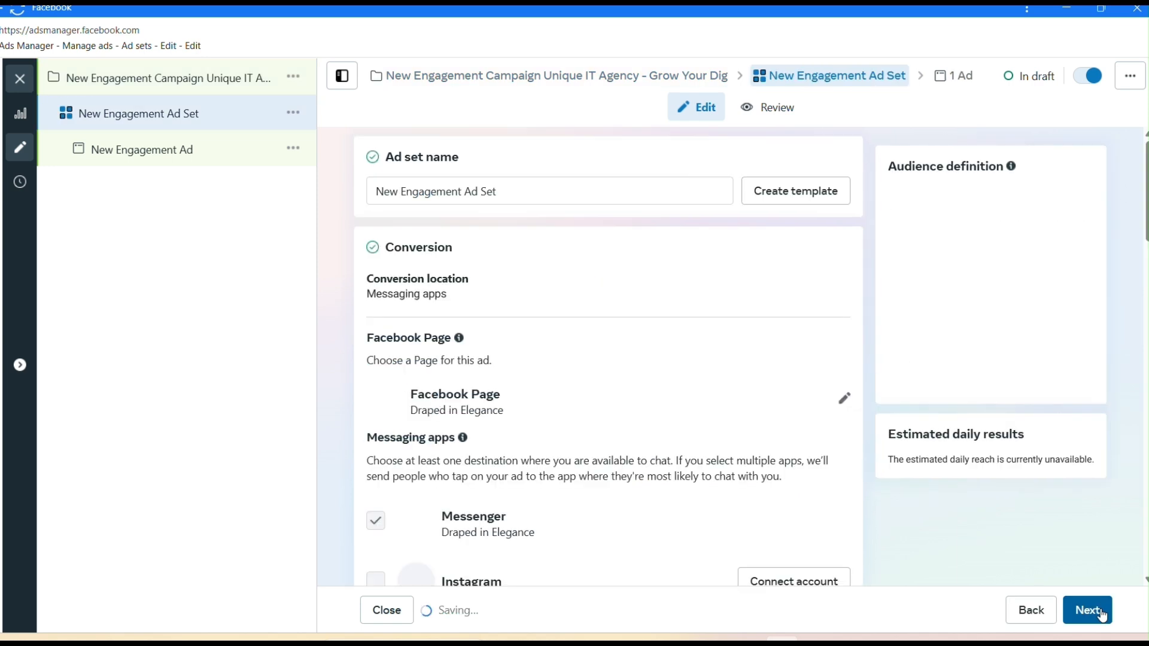
{"action": "left_click", "coordinate": [640, 190]}
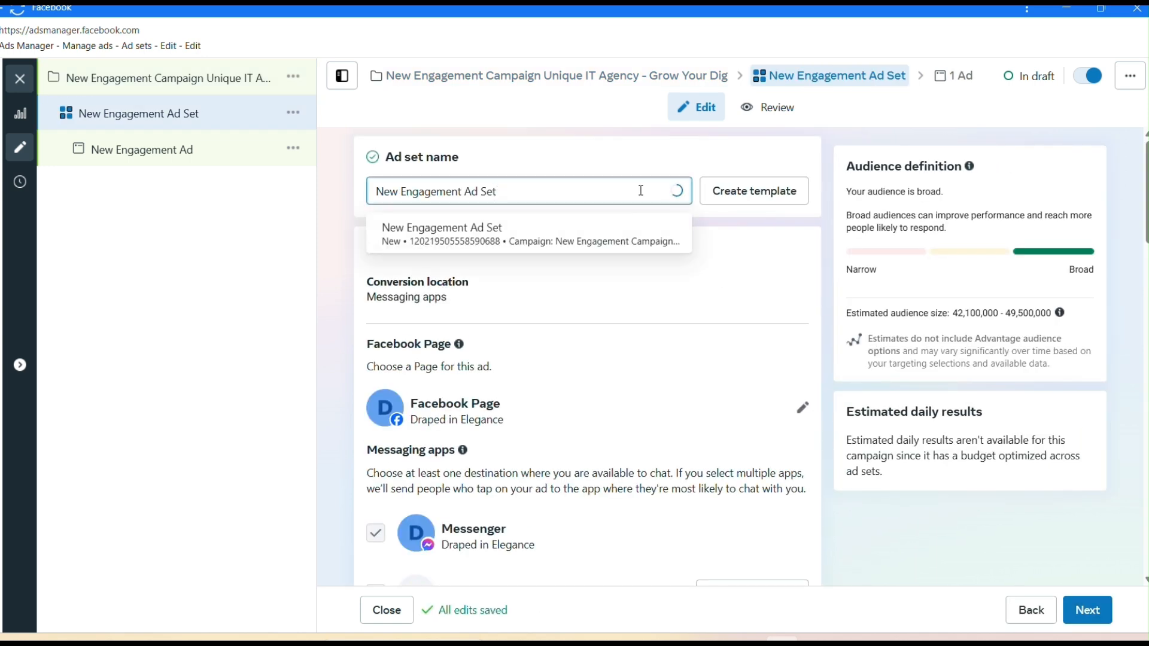
{"action": "type", "text": "Unique IT Agency - Grow Your Digital Presence"}
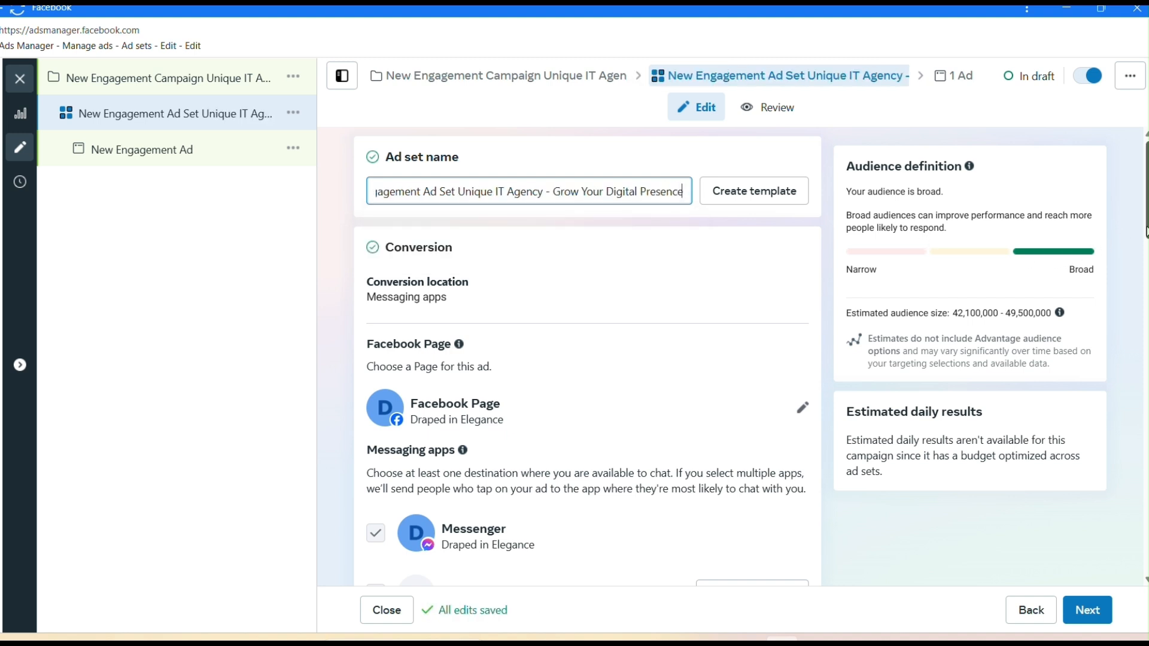
Set the ad set's conversion location to Facebook Page.
{"action": "mouse_move", "coordinate": [1147, 225]}
{"action": "left_mouse_down"}
{"action": "mouse_move", "coordinate": [1147, 257]}
{"action": "mouse_move", "coordinate": [1147, 225]}
{"action": "left_mouse_up"}
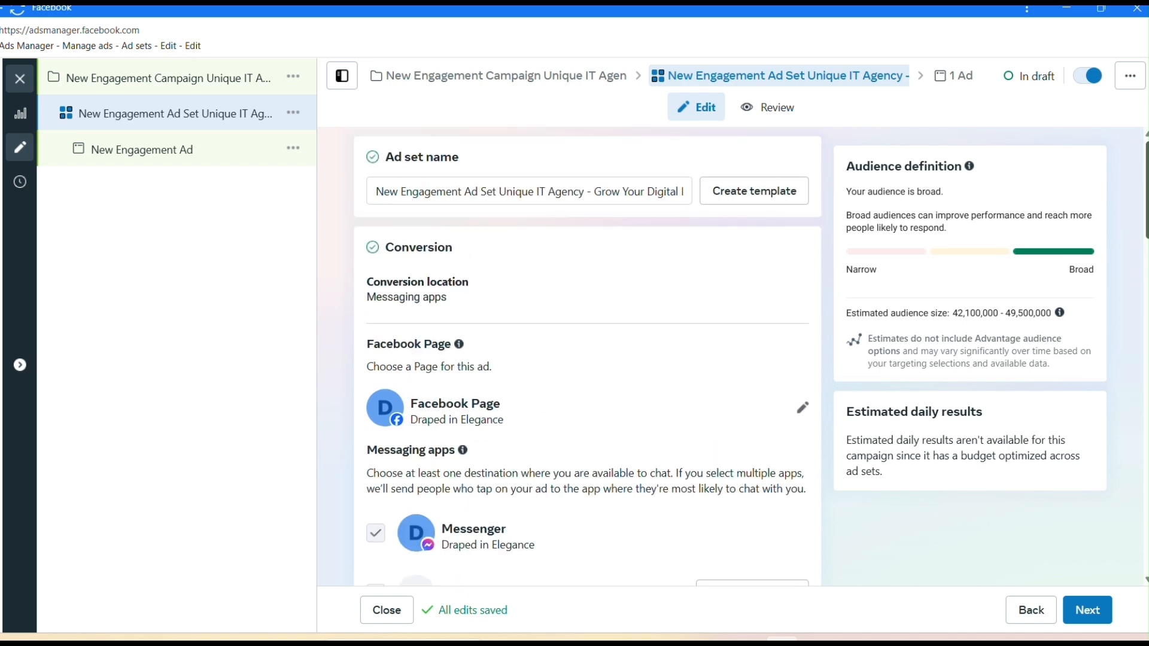
{"action": "mouse_move", "coordinate": [1147, 224]}
{"action": "left_mouse_down"}
{"action": "mouse_move", "coordinate": [1147, 253]}
{"action": "mouse_move", "coordinate": [1147, 223]}
{"action": "left_mouse_up"}
{"action": "left_click", "coordinate": [798, 292]}
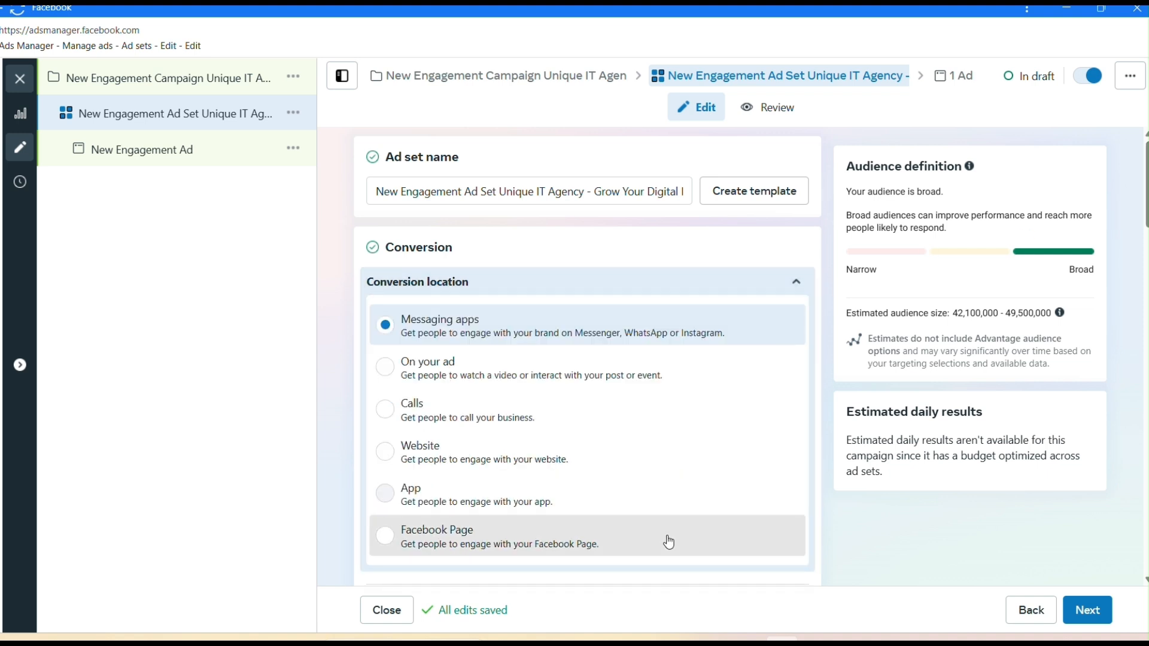
{"action": "left_click", "coordinate": [668, 542]}
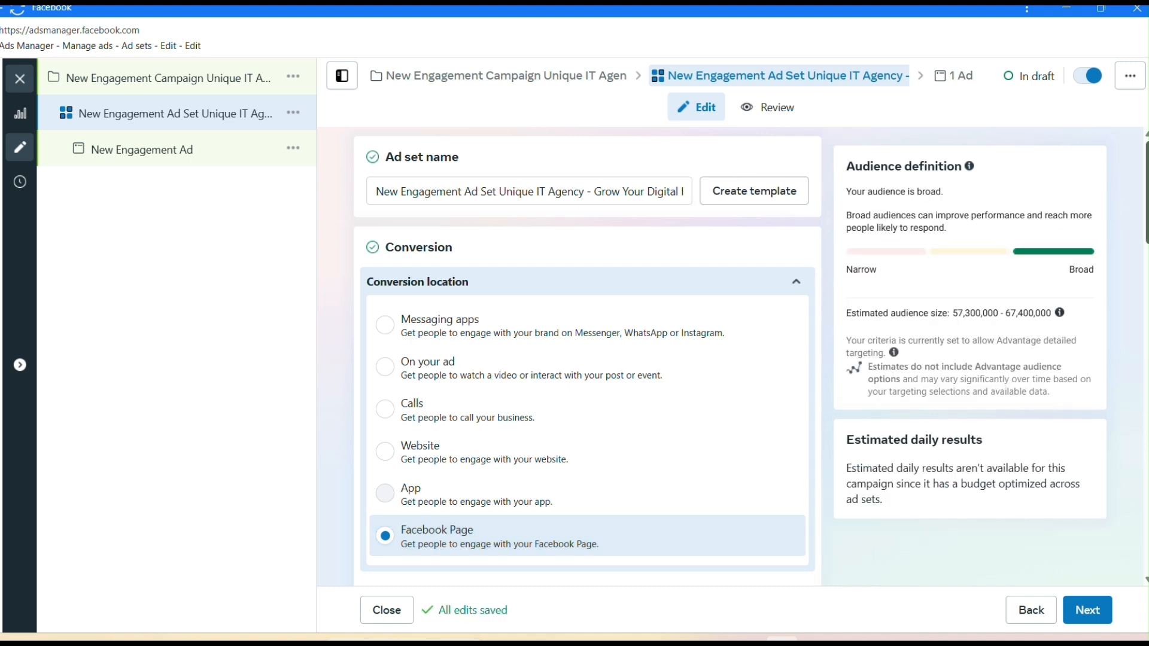
Choose Unique It Agency as the Facebook Page promoted by the ad set.
{"action": "left_click_drag", "start_coordinate": [1147, 193], "coordinate": [1147, 293]}
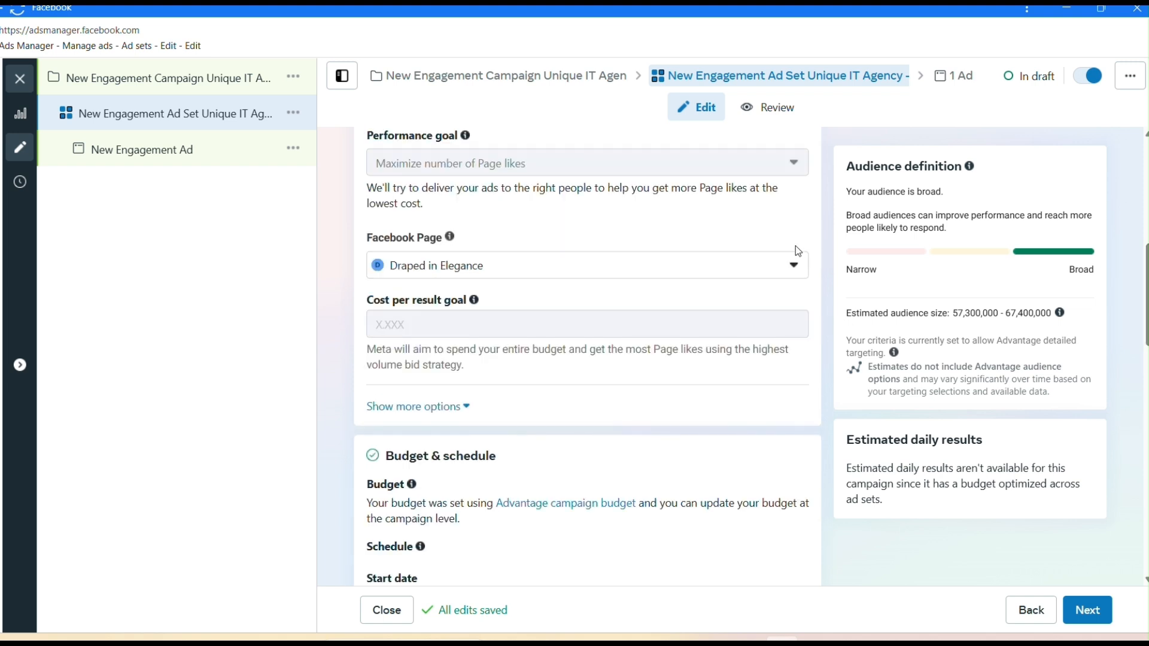
{"action": "left_click", "coordinate": [793, 266]}
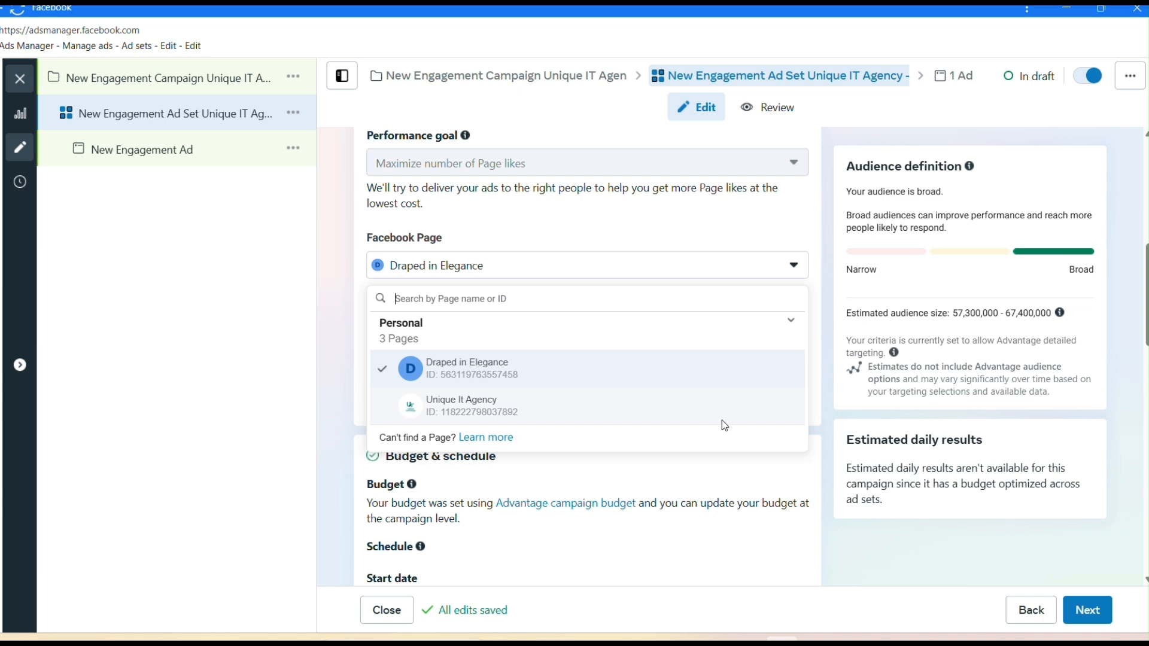
{"action": "left_click", "coordinate": [722, 420]}
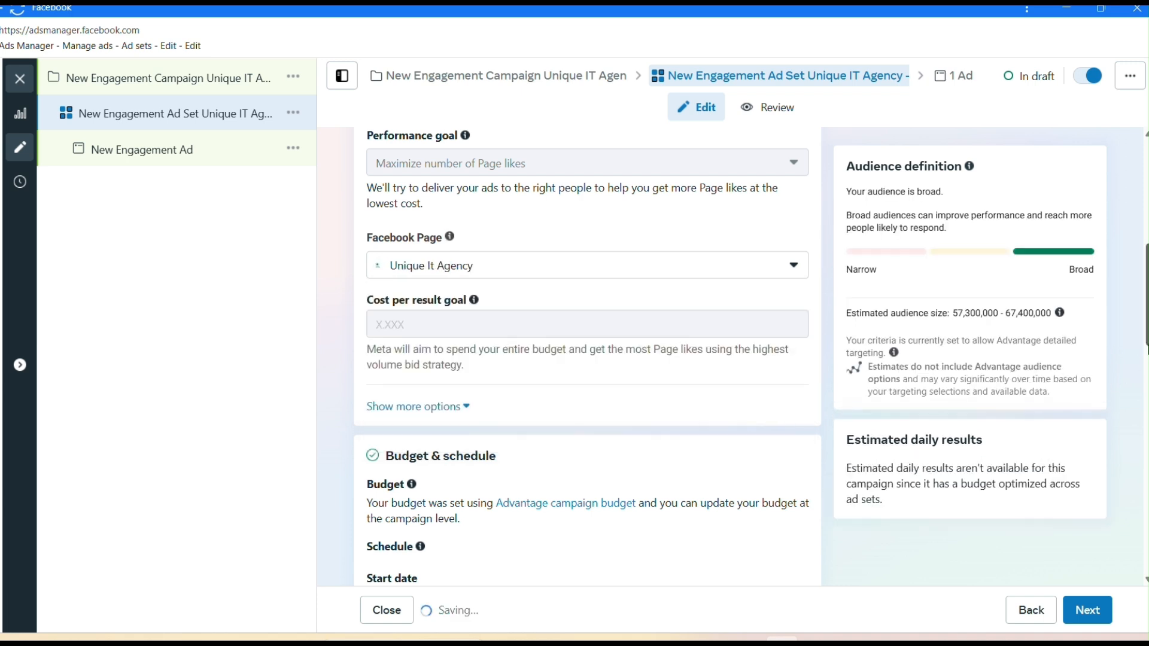
Set the ad set's start time on Mar 28, 2025 to 08:01 PM.
{"action": "scroll", "coordinate": [588, 353], "scroll_direction": "down", "scroll_amount": 5}
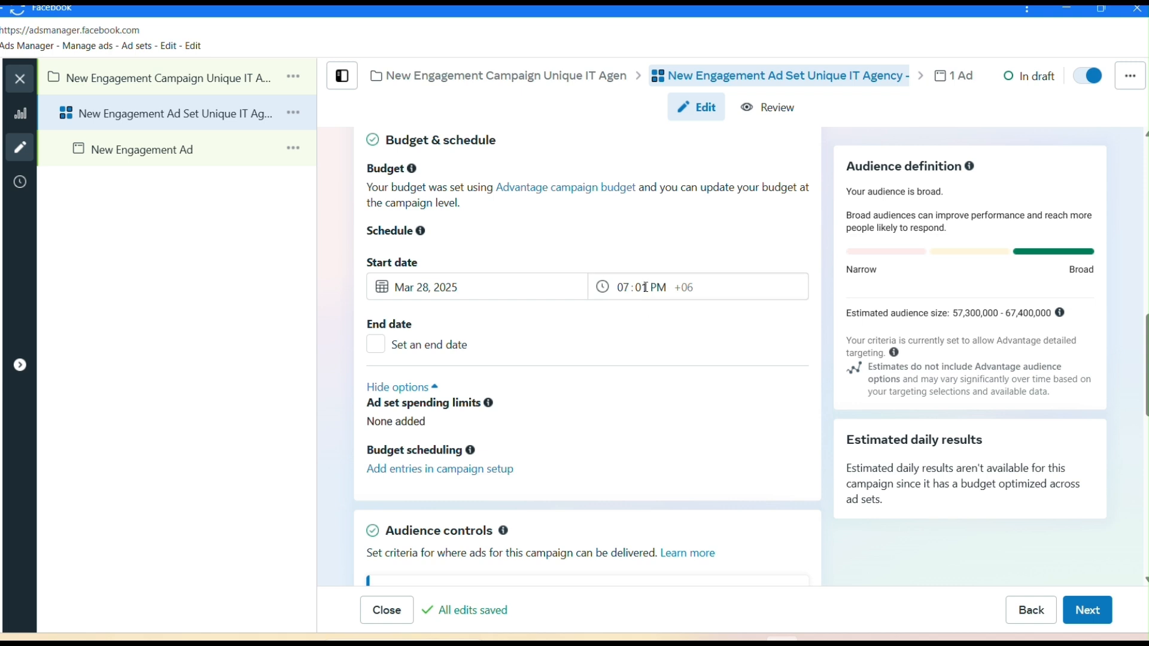
{"action": "left_click", "coordinate": [626, 287]}
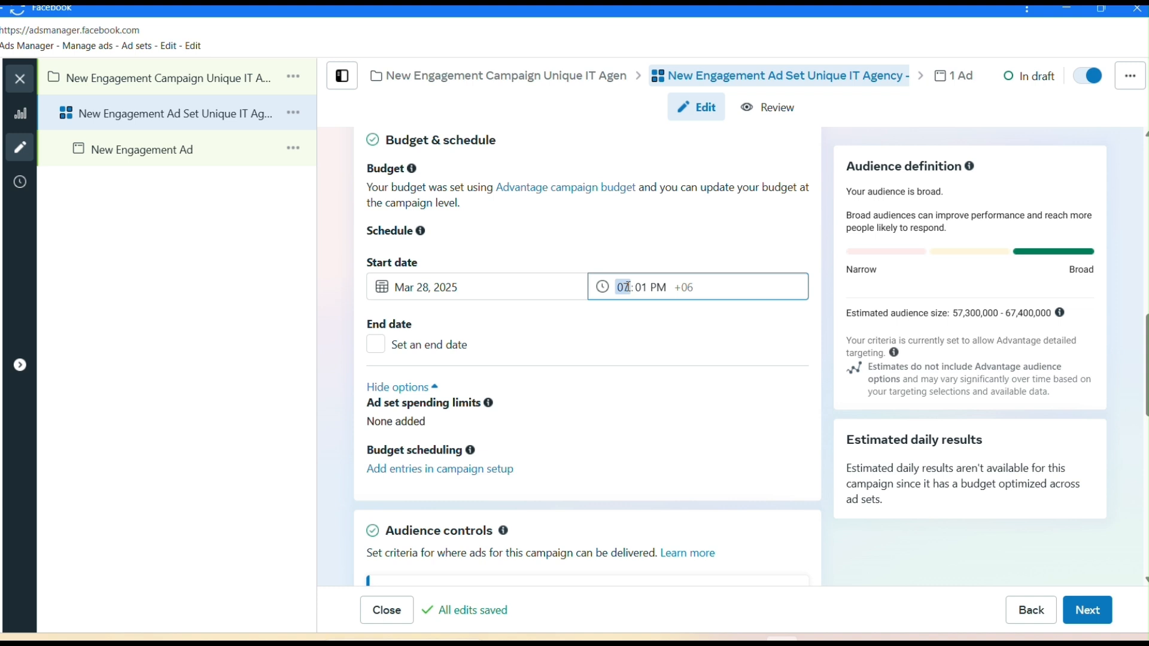
{"action": "type", "text": "9"}
{"action": "key", "text": "Down"}
{"action": "left_click", "coordinate": [646, 286]}
Give the ad set an end date of Mar 29, 2025 at 11:59 PM.
{"action": "left_click", "coordinate": [381, 353]}
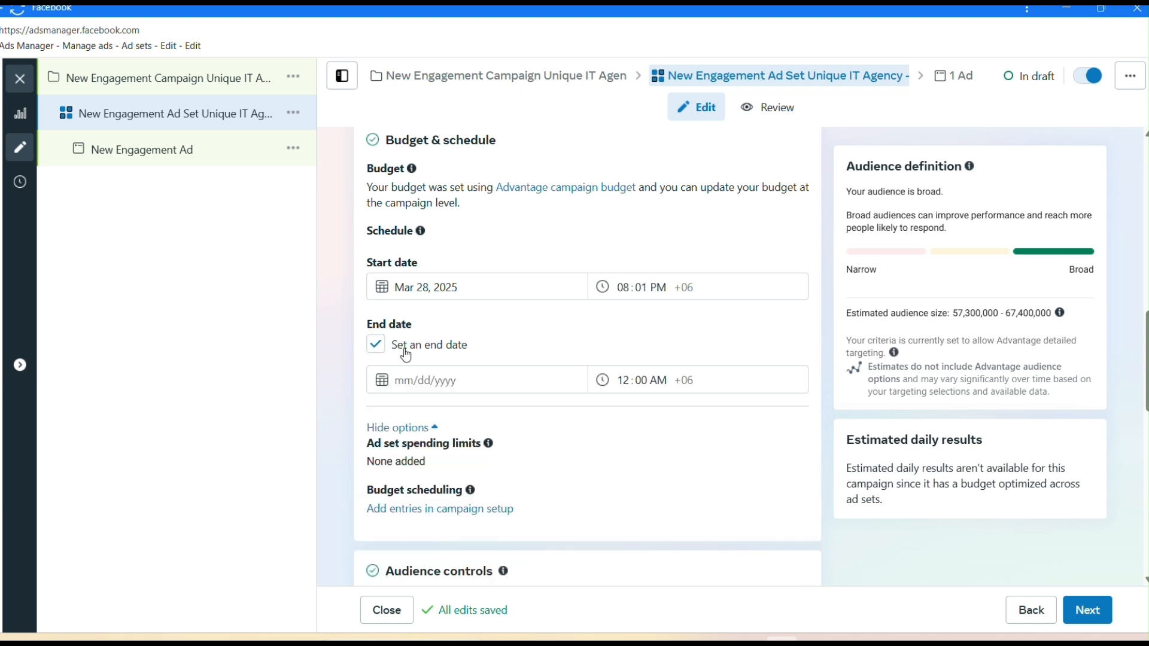
{"action": "left_click", "coordinate": [549, 385]}
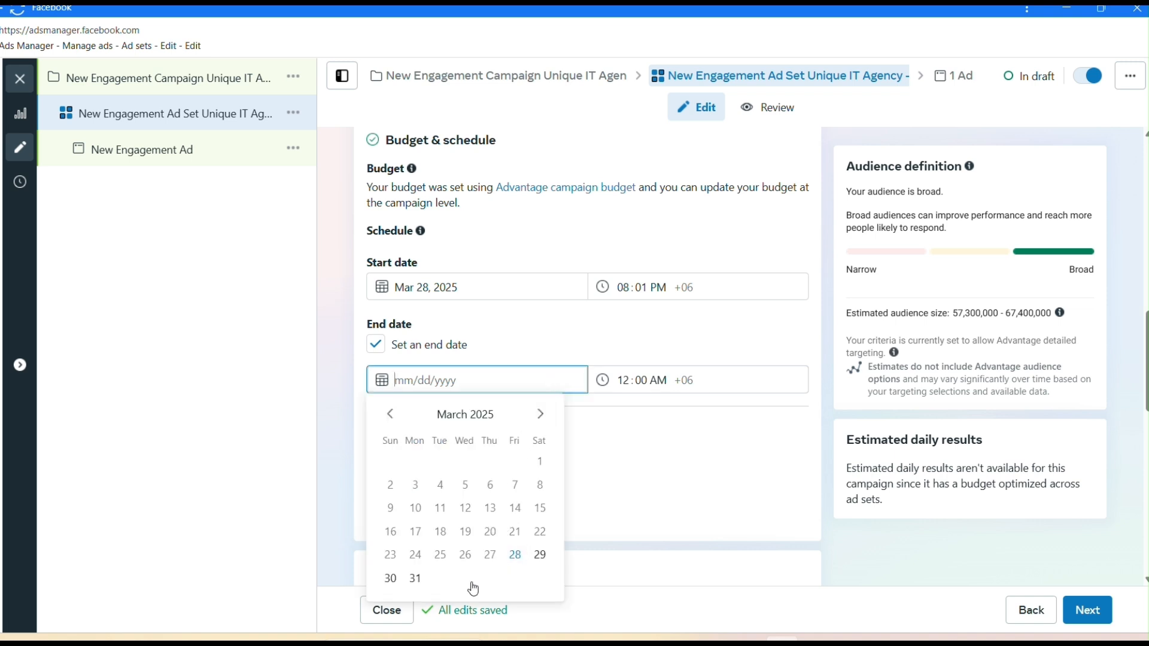
{"action": "left_click", "coordinate": [540, 554]}
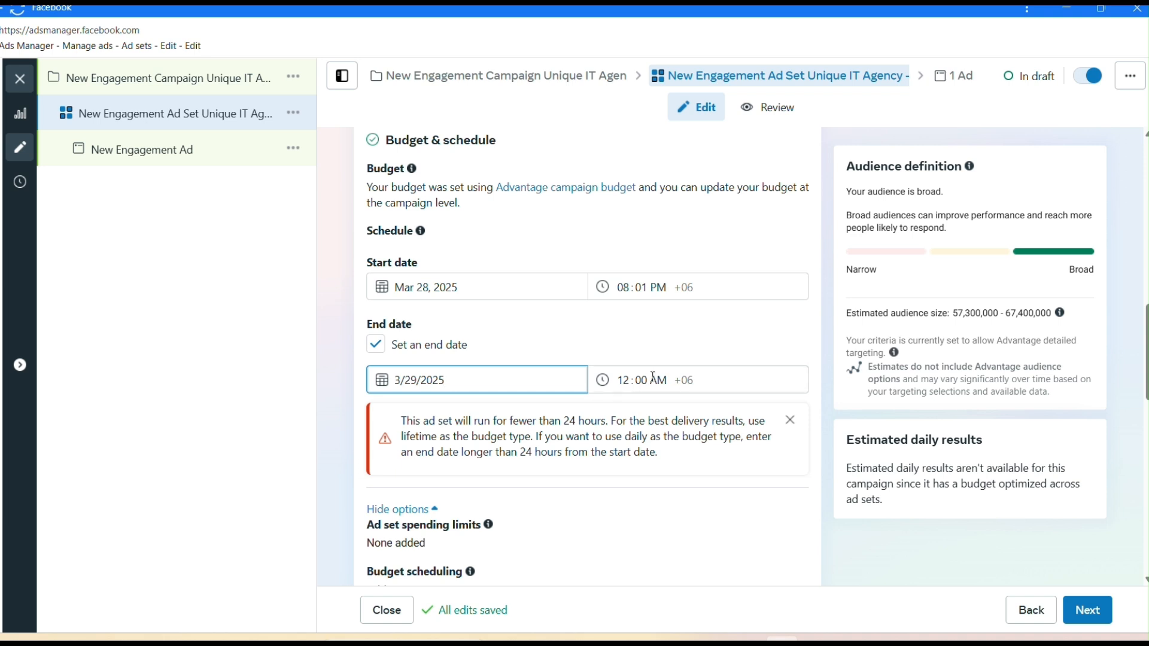
{"action": "left_click", "coordinate": [623, 381]}
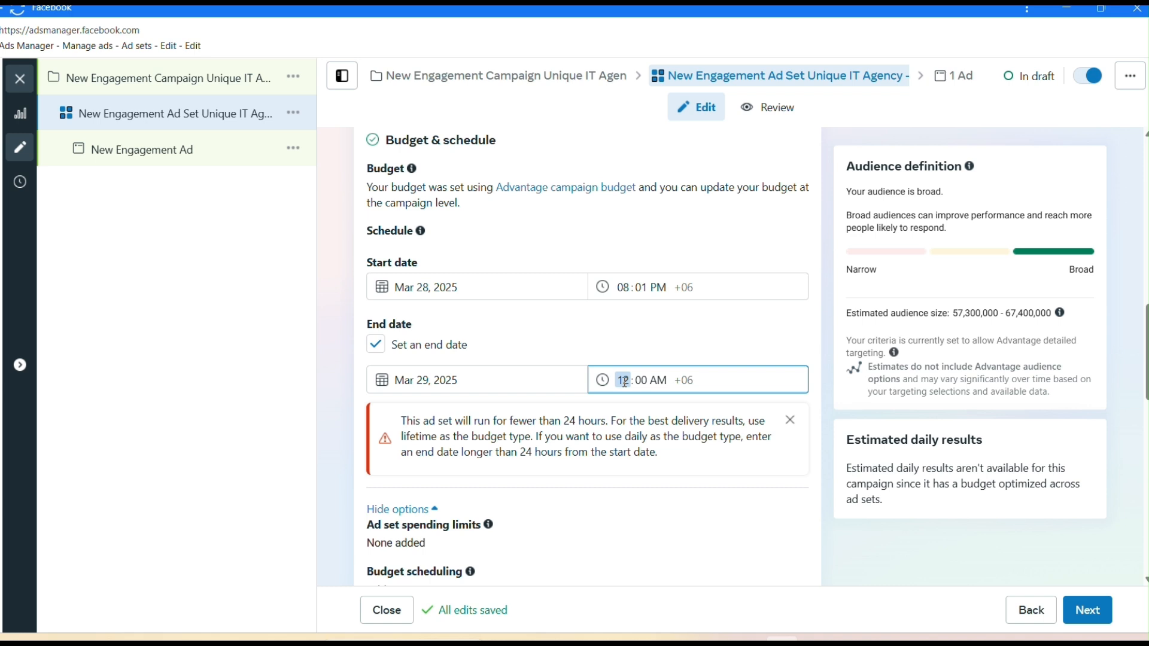
{"action": "type", "text": "11"}
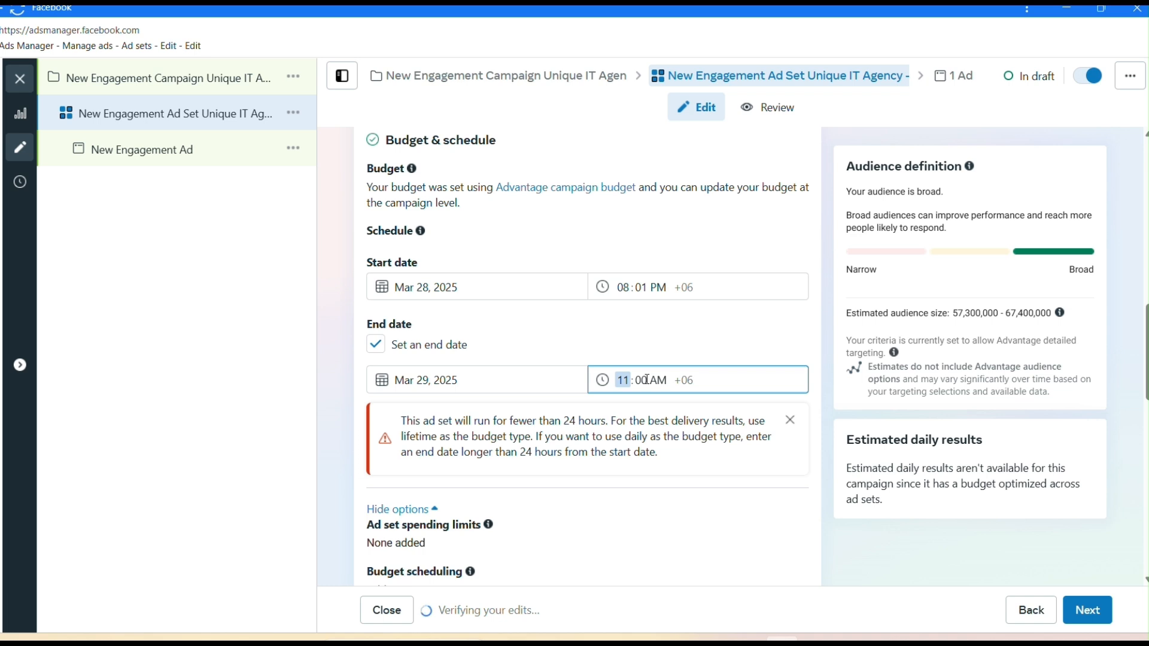
{"action": "left_click", "coordinate": [646, 379]}
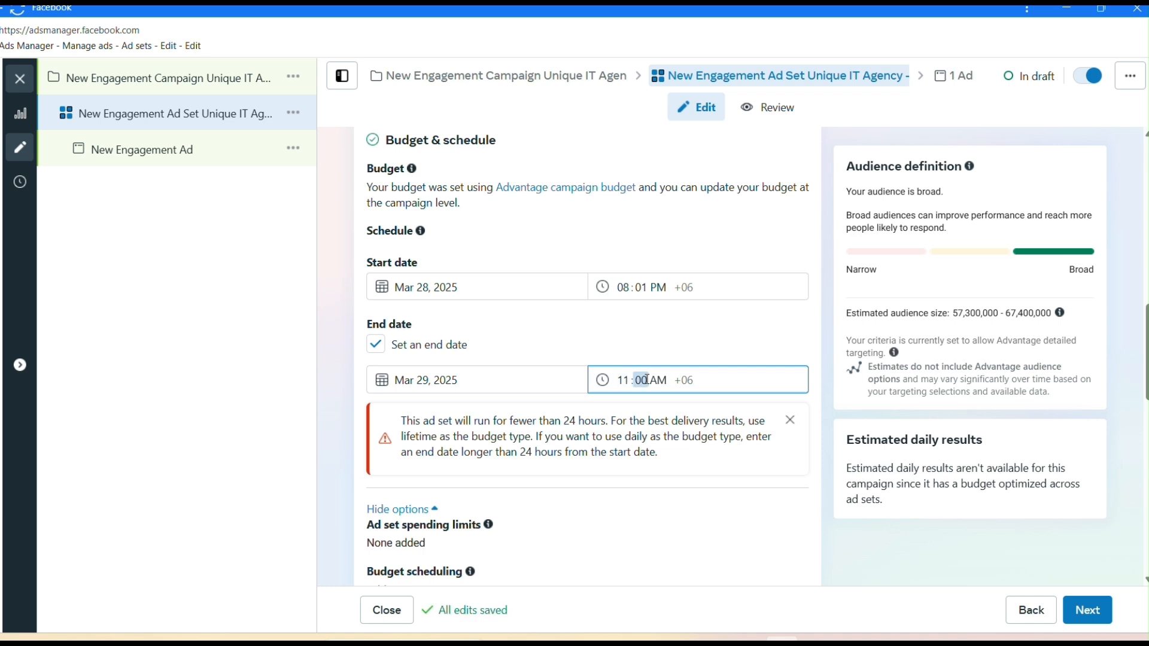
{"action": "type", "text": "59"}
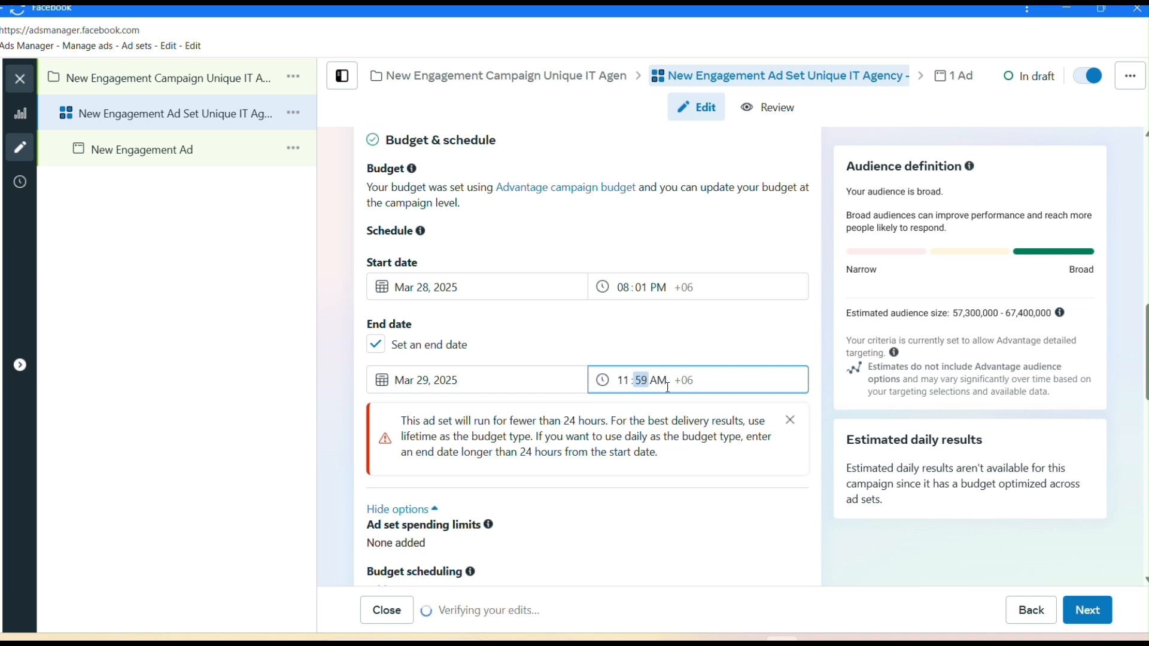
{"action": "left_click", "coordinate": [668, 387]}
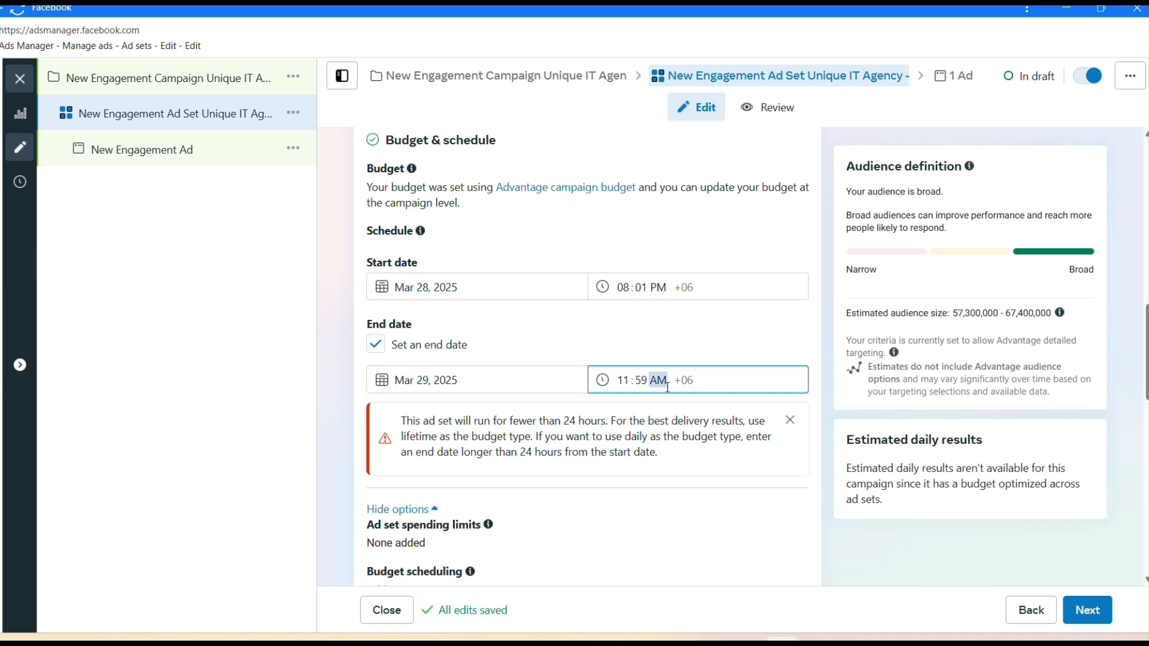
{"action": "type", "text": "p"}
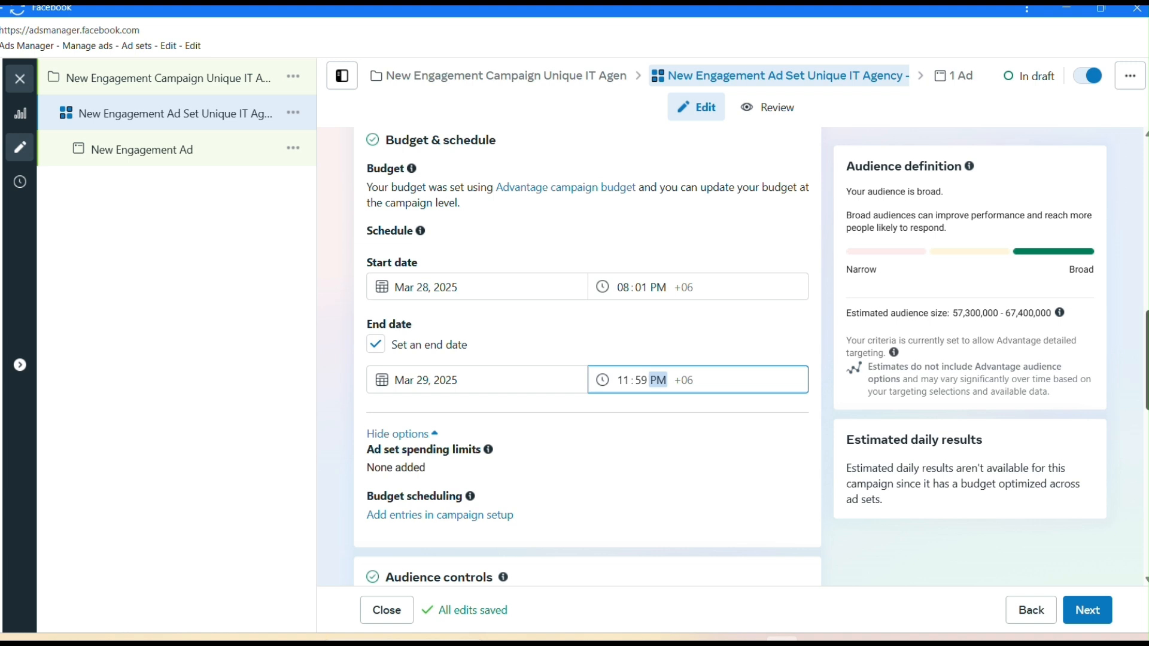
Review the audience controls for locations and expand the additional options for minimum age, excluded custom audiences and languages.
{"action": "scroll", "coordinate": [1144, 359], "scroll_direction": "down", "scroll_amount": 5}
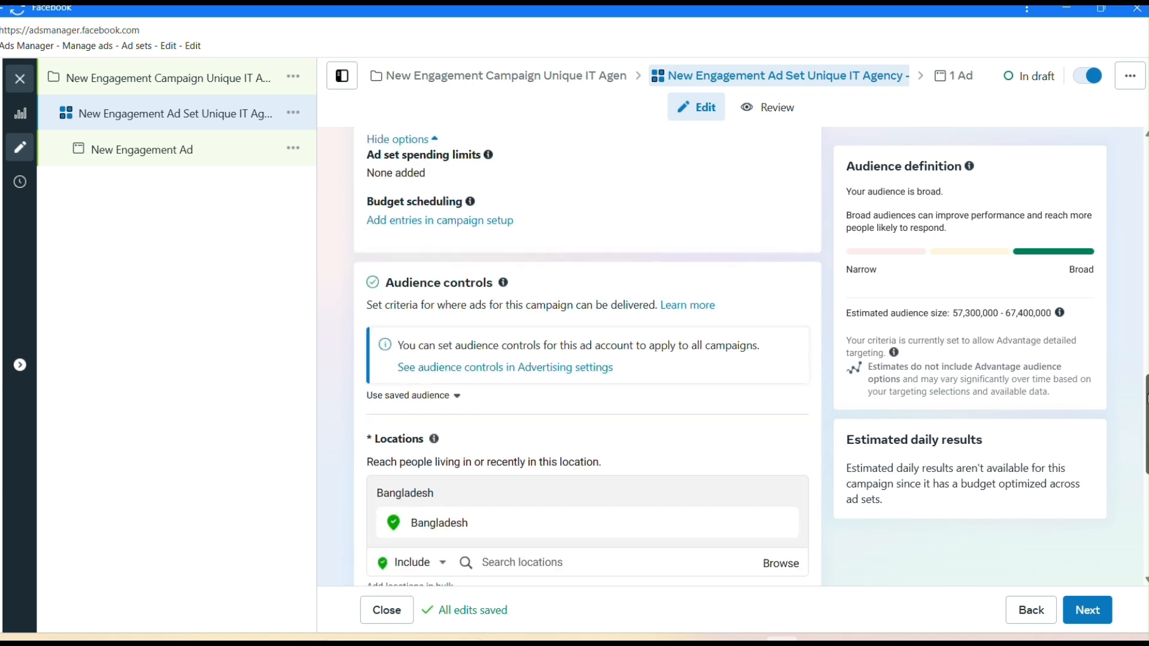
{"action": "scroll", "coordinate": [1145, 394], "scroll_direction": "up", "scroll_amount": 1}
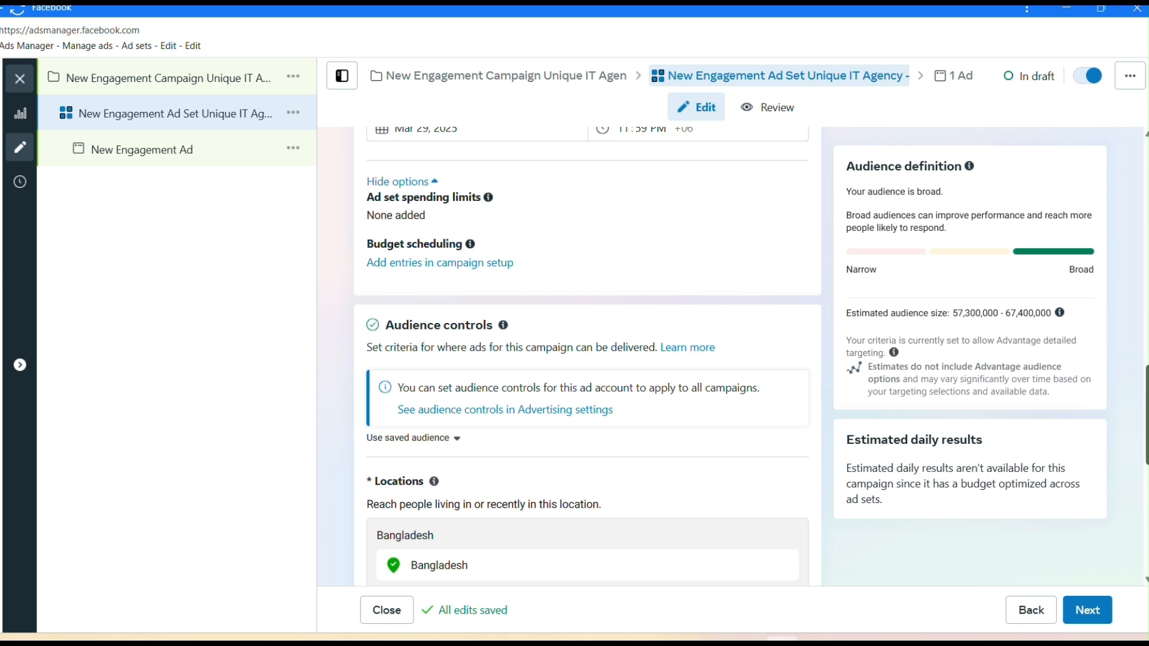
{"action": "scroll", "coordinate": [586, 359], "scroll_direction": "down", "scroll_amount": 2}
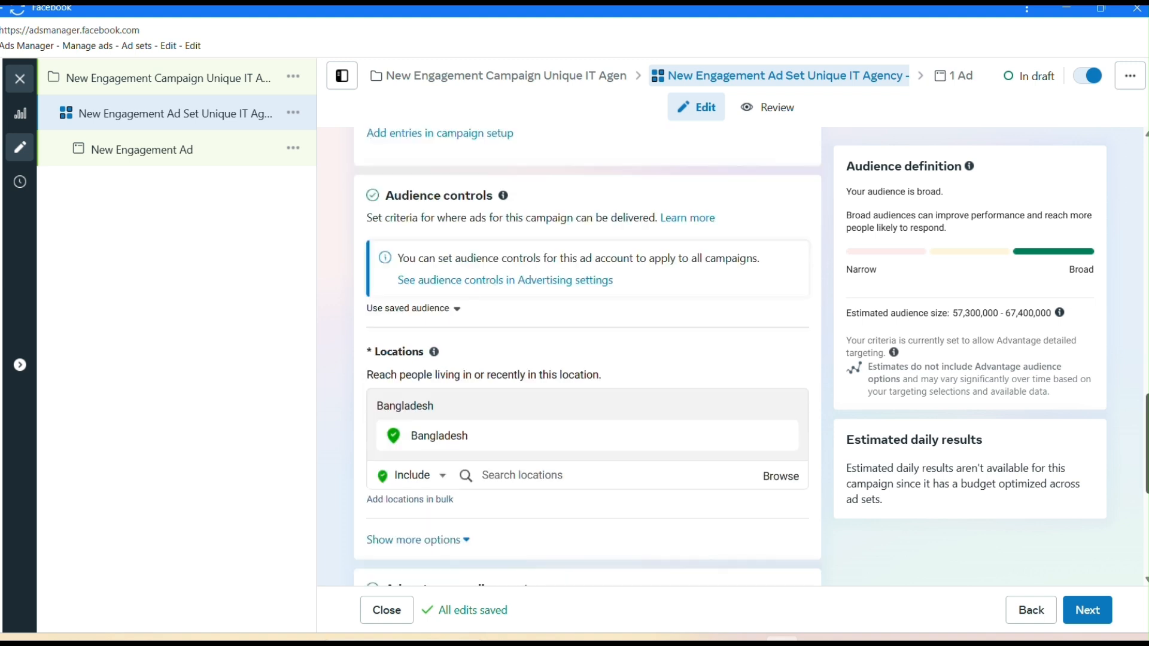
{"action": "scroll", "coordinate": [586, 359], "scroll_direction": "up", "scroll_amount": 1}
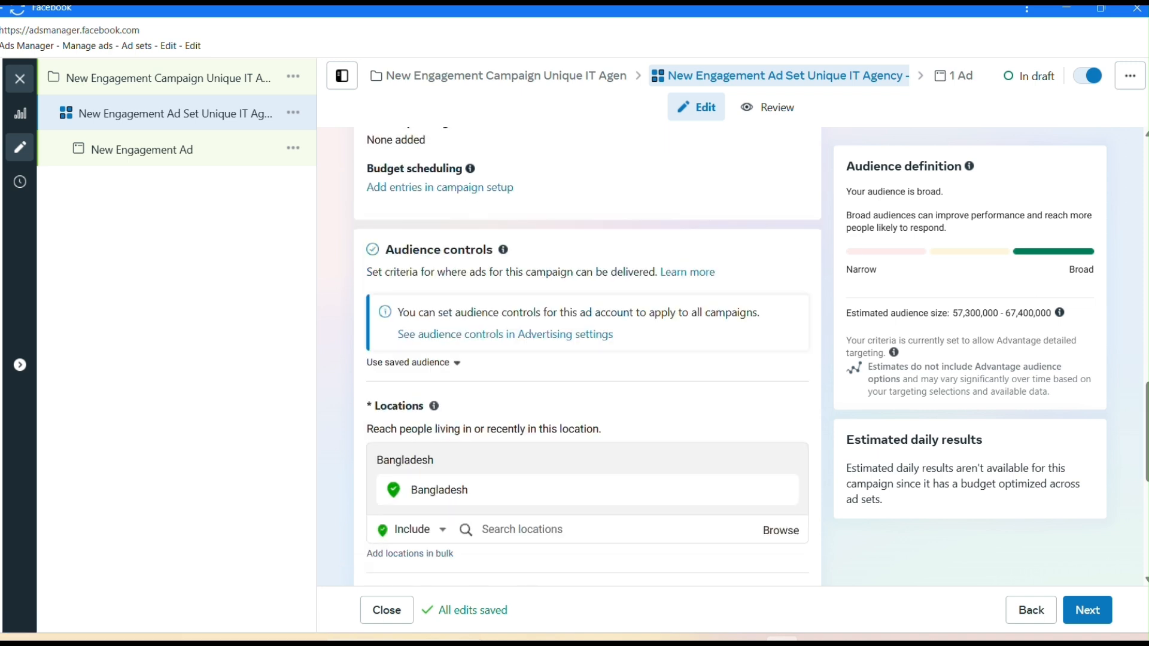
{"action": "left_click_drag", "start_coordinate": [1146, 411], "coordinate": [1141, 492]}
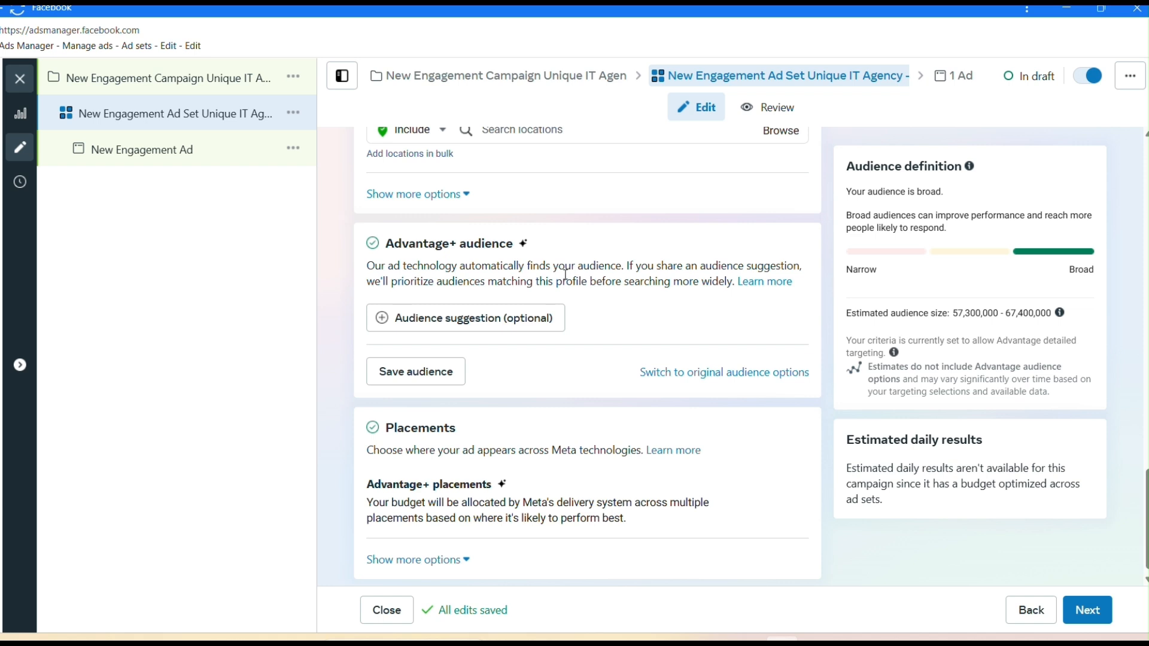
{"action": "left_click", "coordinate": [464, 196]}
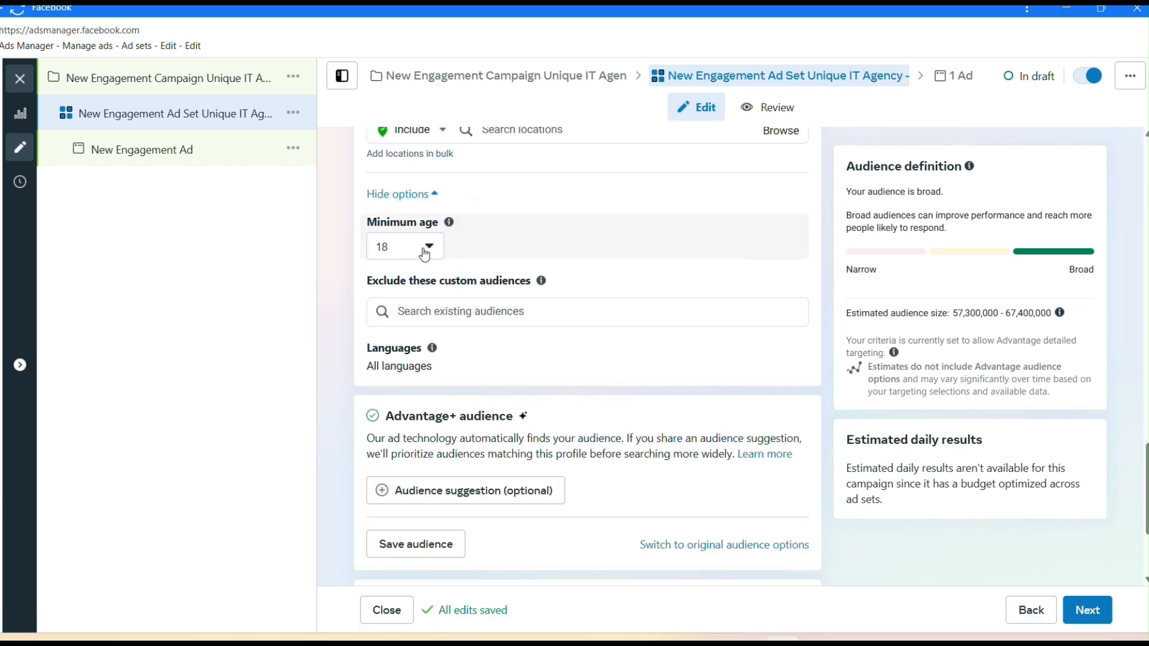
{"action": "left_click_drag", "start_coordinate": [425, 255], "coordinate": [510, 511]}
{"action": "left_click", "coordinate": [585, 602]}
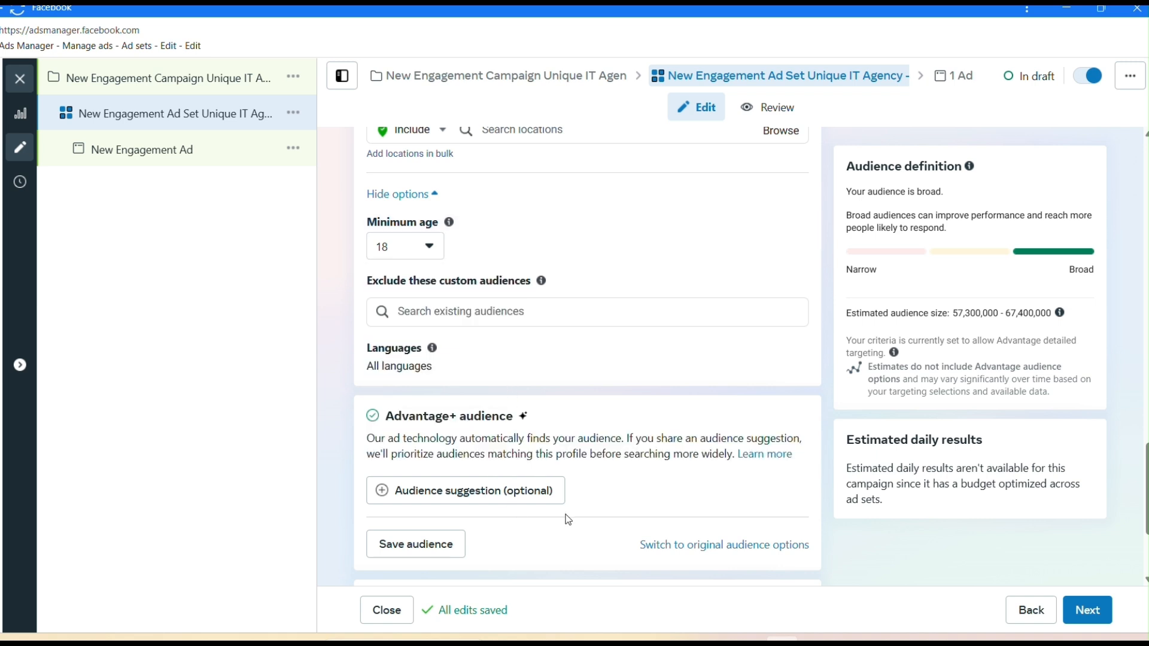
Expand the optional audience suggestion and add all Business and industry and Shopping and fashion interests to the detailed targeting.
{"action": "left_click", "coordinate": [518, 499]}
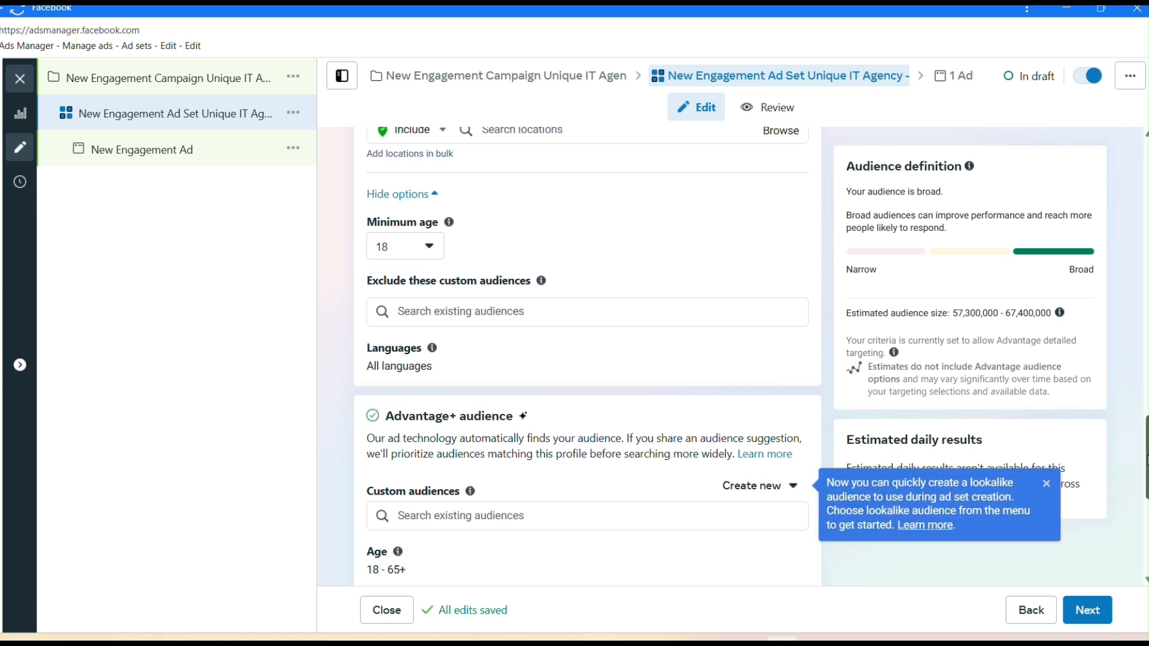
{"action": "scroll", "coordinate": [1145, 457], "scroll_direction": "down", "scroll_amount": 6}
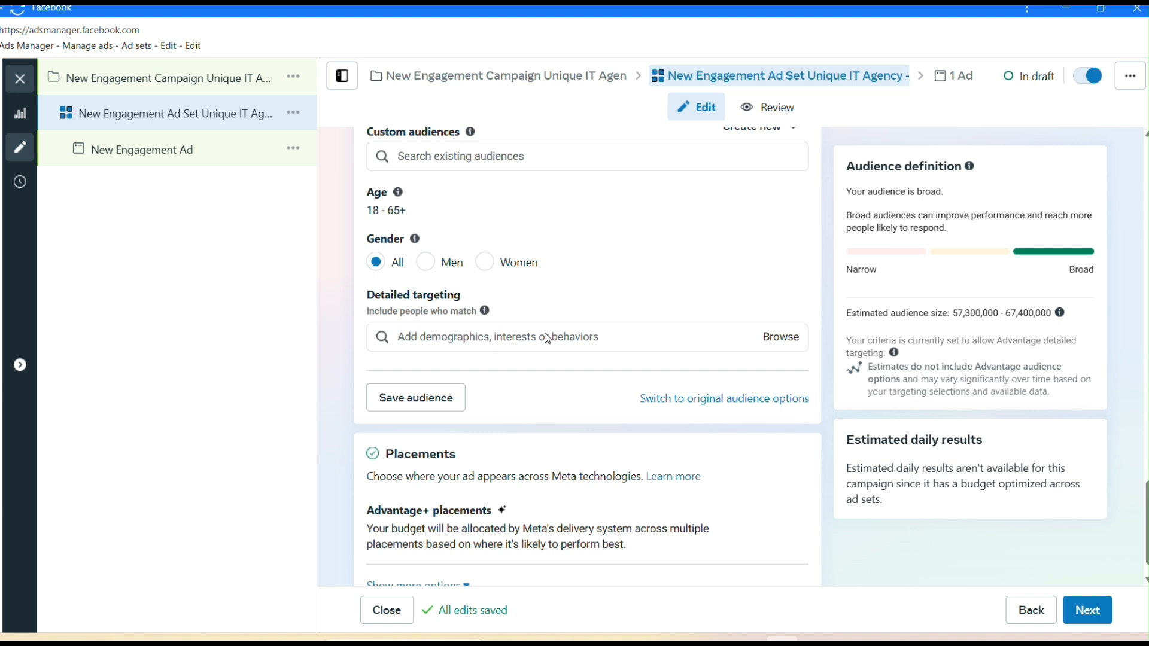
{"action": "left_click", "coordinate": [573, 337]}
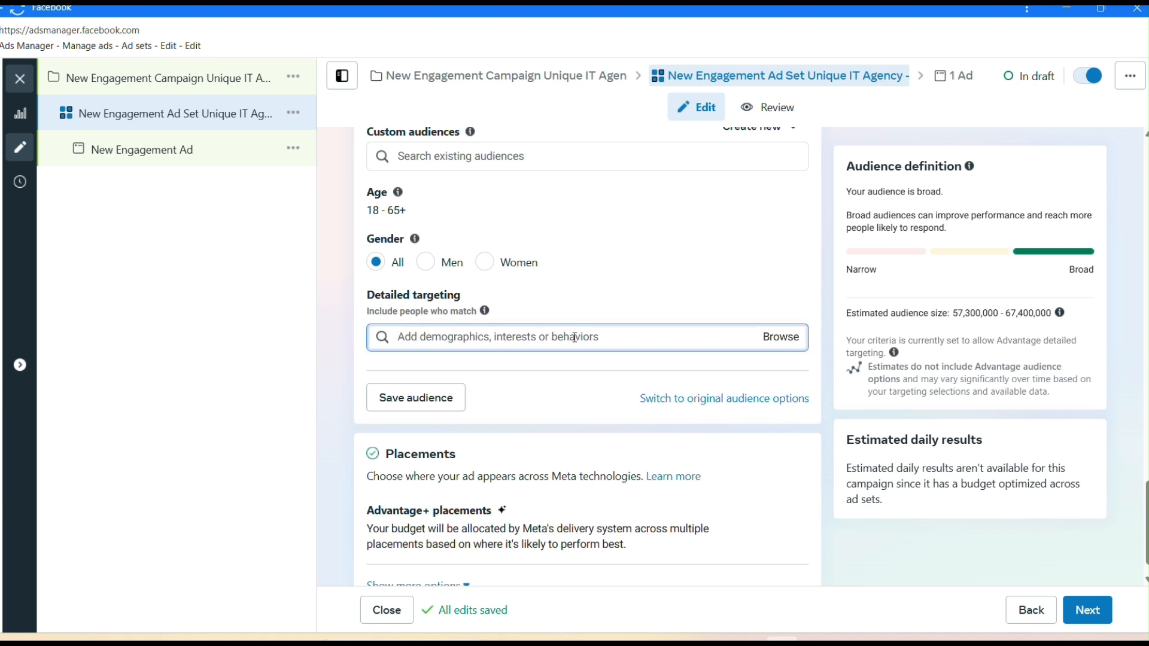
{"action": "left_click", "coordinate": [789, 340]}
{"action": "left_click", "coordinate": [778, 397]}
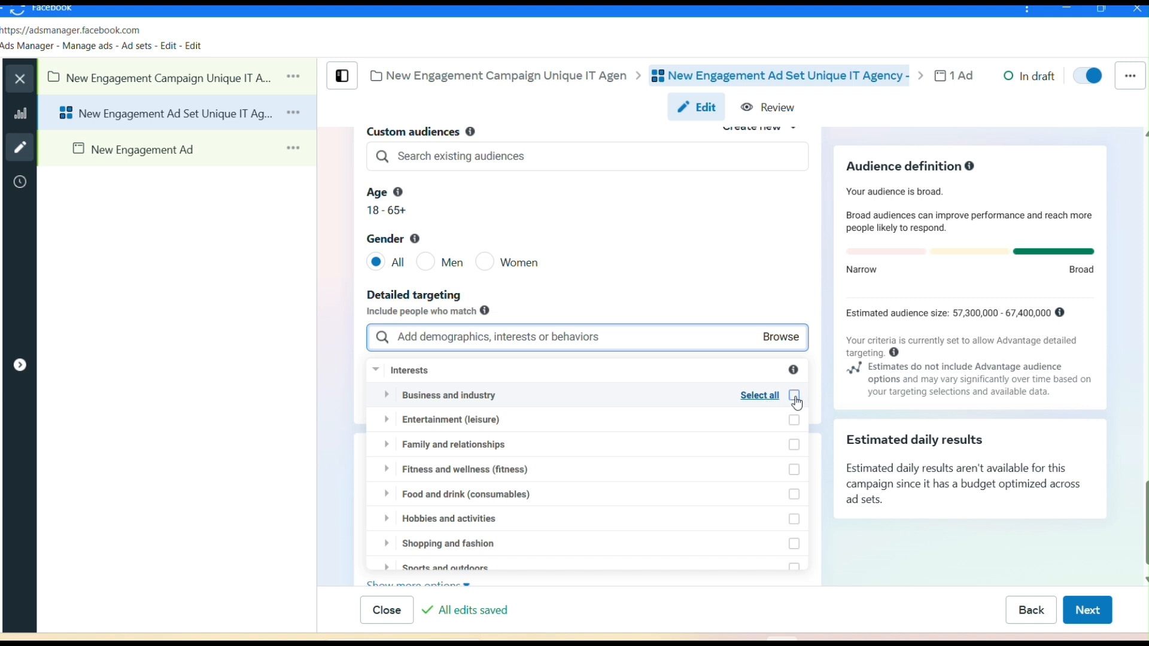
{"action": "left_click", "coordinate": [794, 396]}
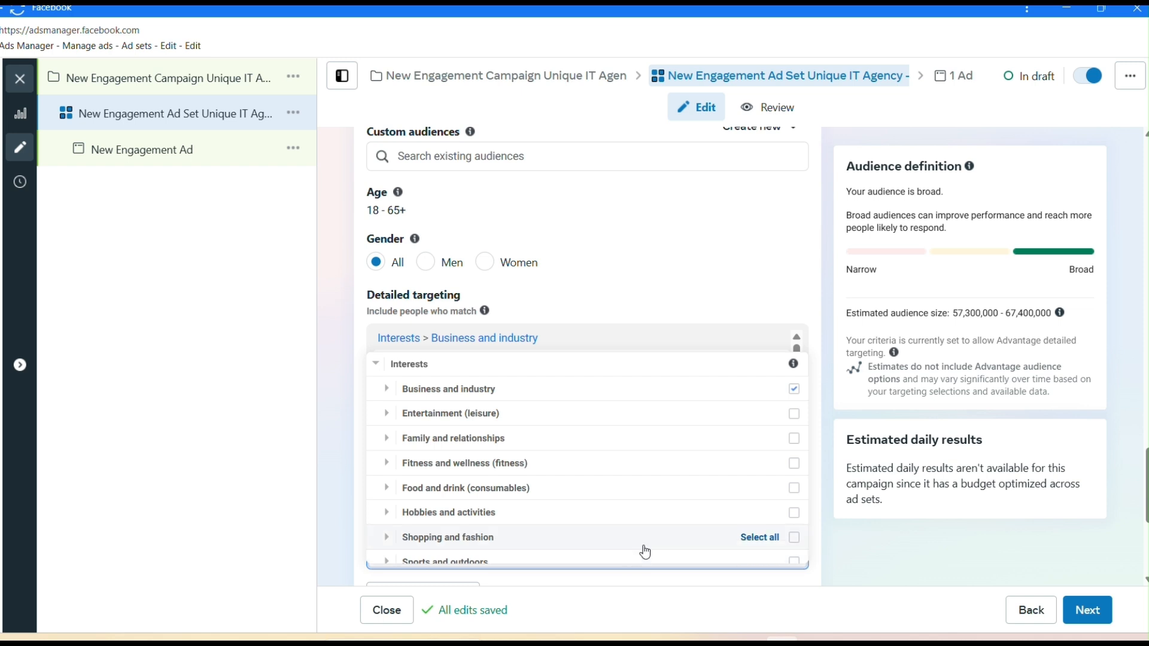
{"action": "left_click", "coordinate": [793, 538]}
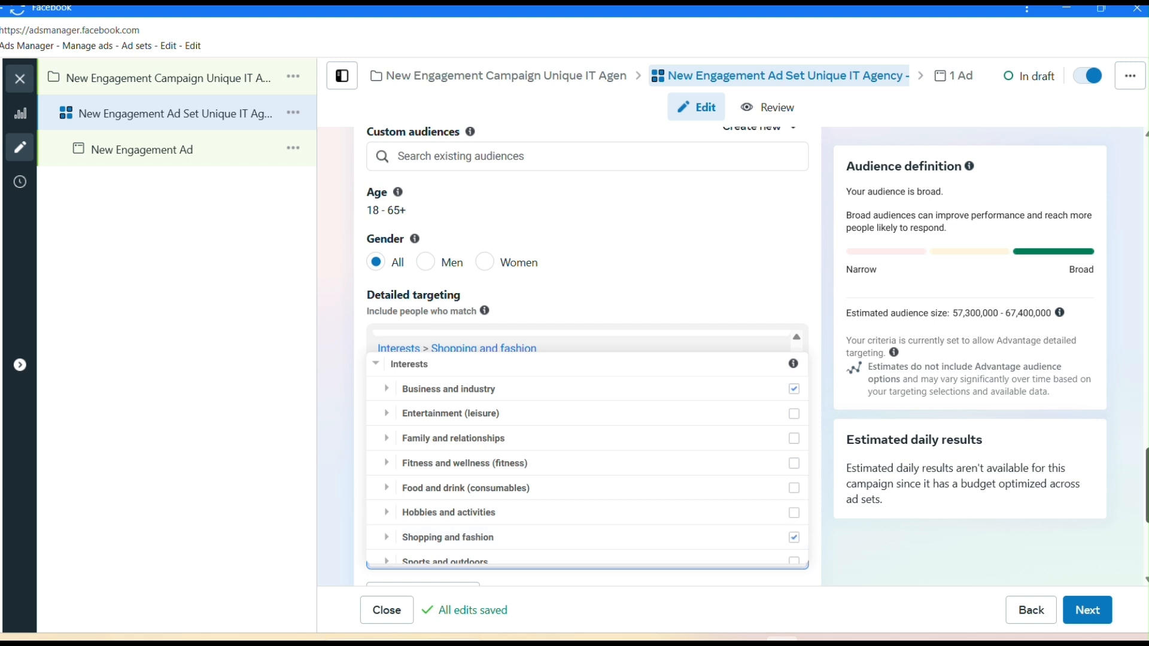
Look through the interests added to detailed targeting, from the Shopping and fashion entries back to the start of Business and industry.
{"action": "left_click_drag", "start_coordinate": [1146, 486], "coordinate": [1147, 509]}
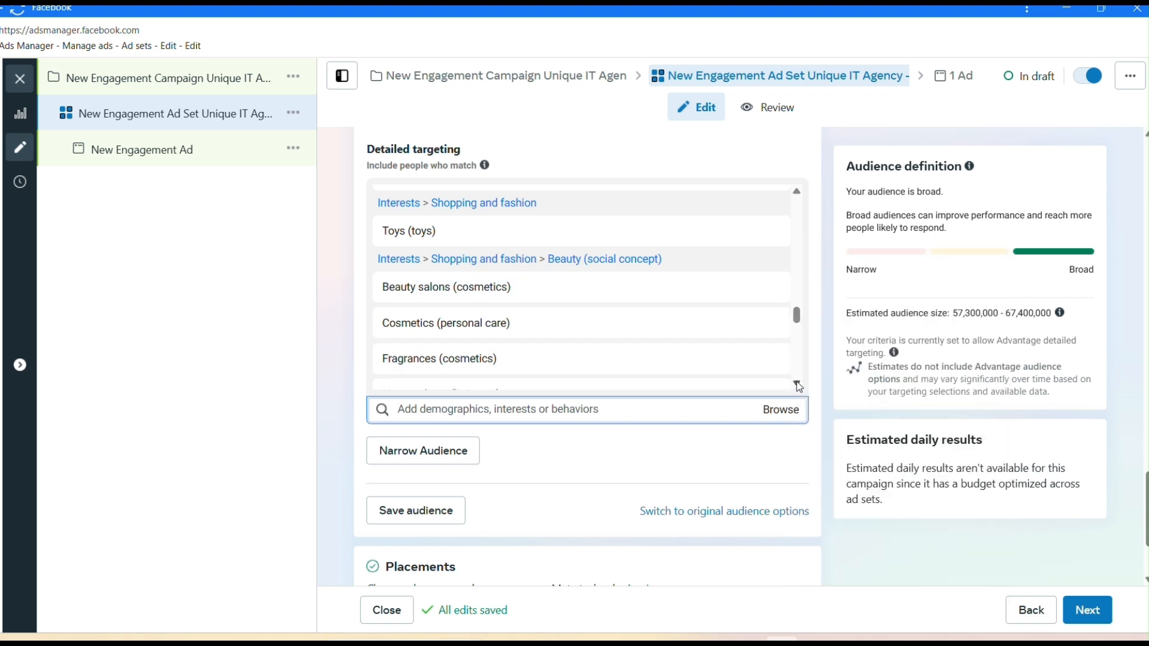
{"action": "scroll", "coordinate": [796, 382], "scroll_direction": "down", "scroll_amount": 10}
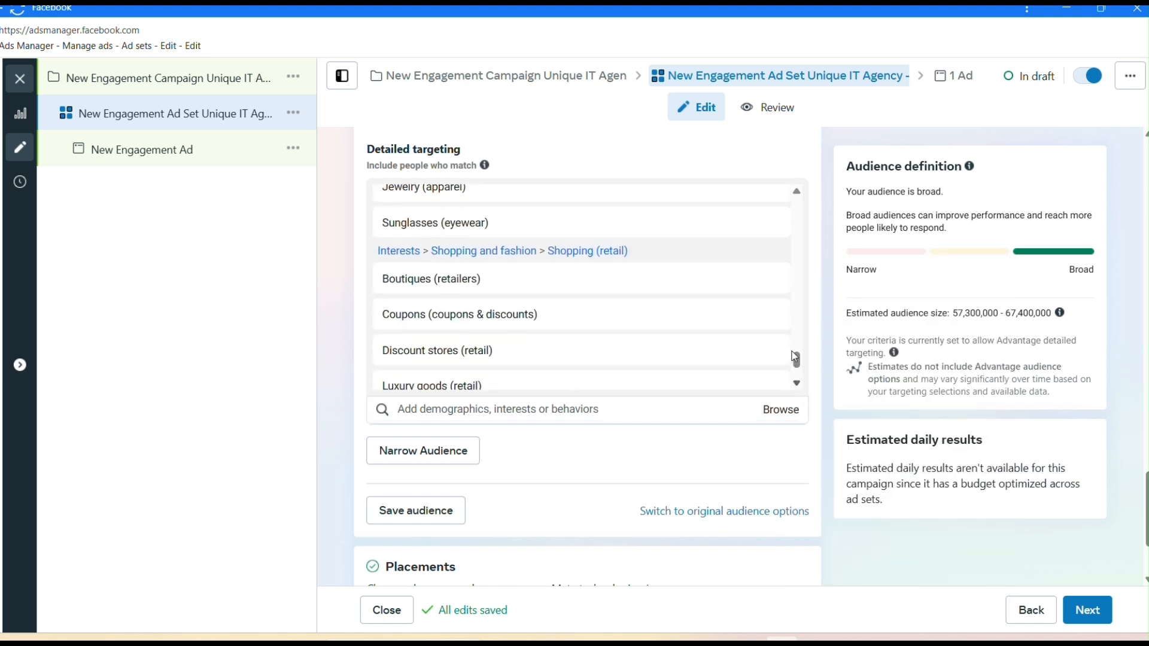
{"action": "scroll", "coordinate": [794, 195], "scroll_direction": "up", "scroll_amount": 3}
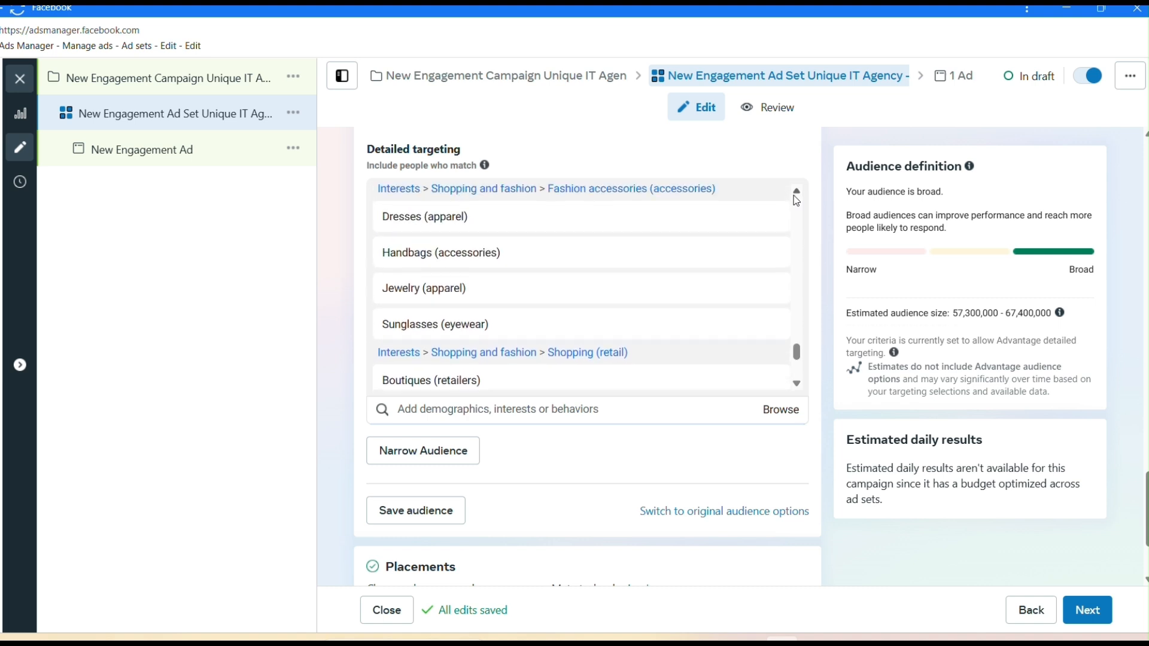
{"action": "scroll", "coordinate": [793, 195], "scroll_direction": "up", "scroll_amount": 3}
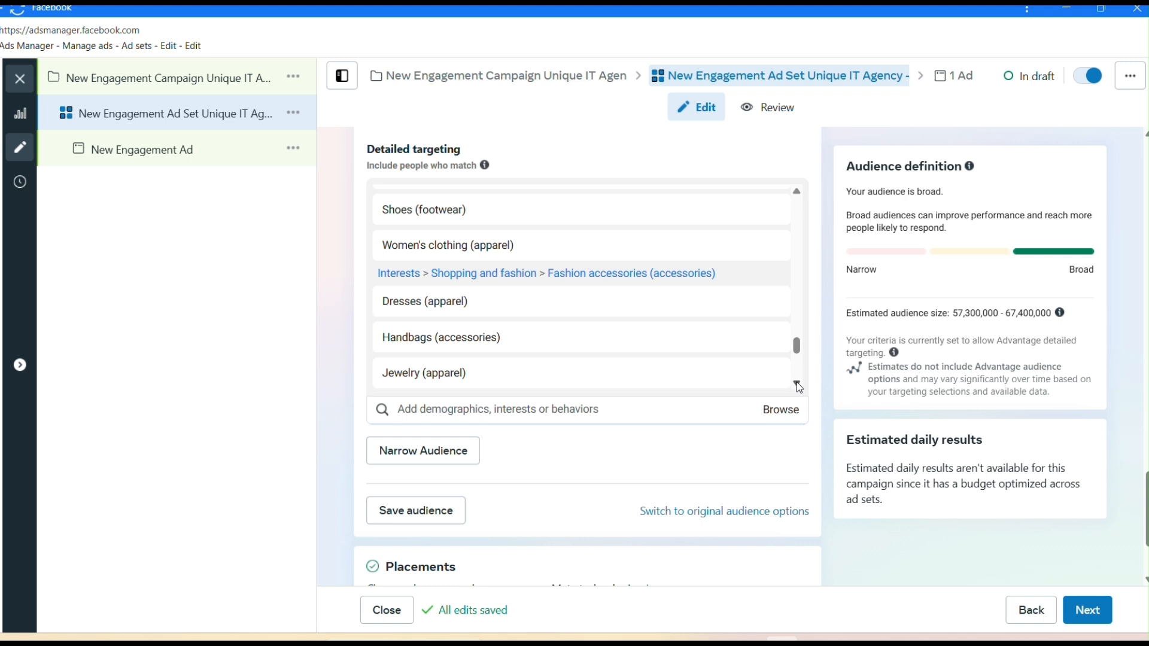
{"action": "scroll", "coordinate": [796, 382], "scroll_direction": "down", "scroll_amount": 3}
{"action": "scroll", "coordinate": [798, 384], "scroll_direction": "down", "scroll_amount": 3}
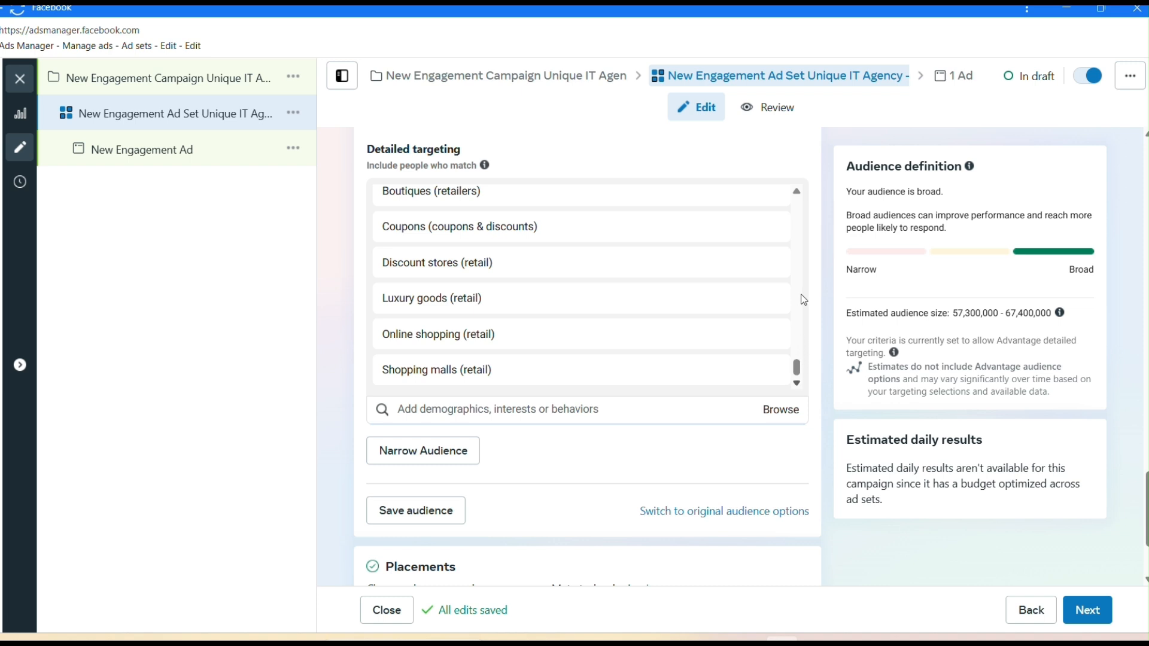
{"action": "scroll", "coordinate": [797, 195], "scroll_direction": "up", "scroll_amount": 5}
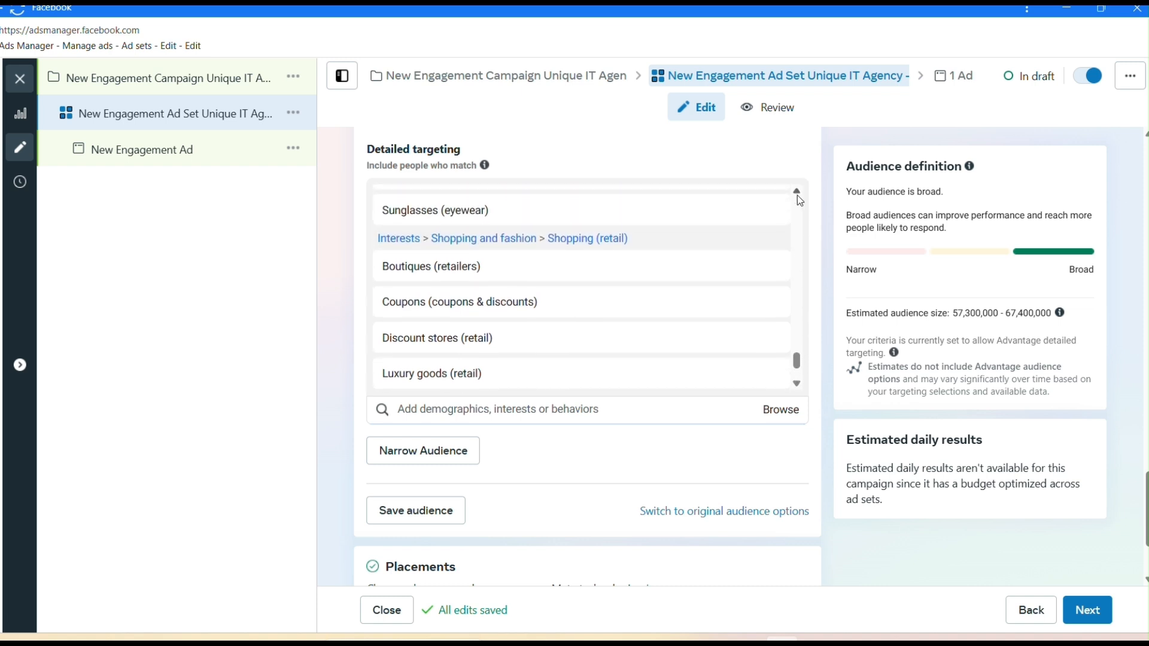
{"action": "scroll", "coordinate": [797, 195], "scroll_direction": "up", "scroll_amount": 10}
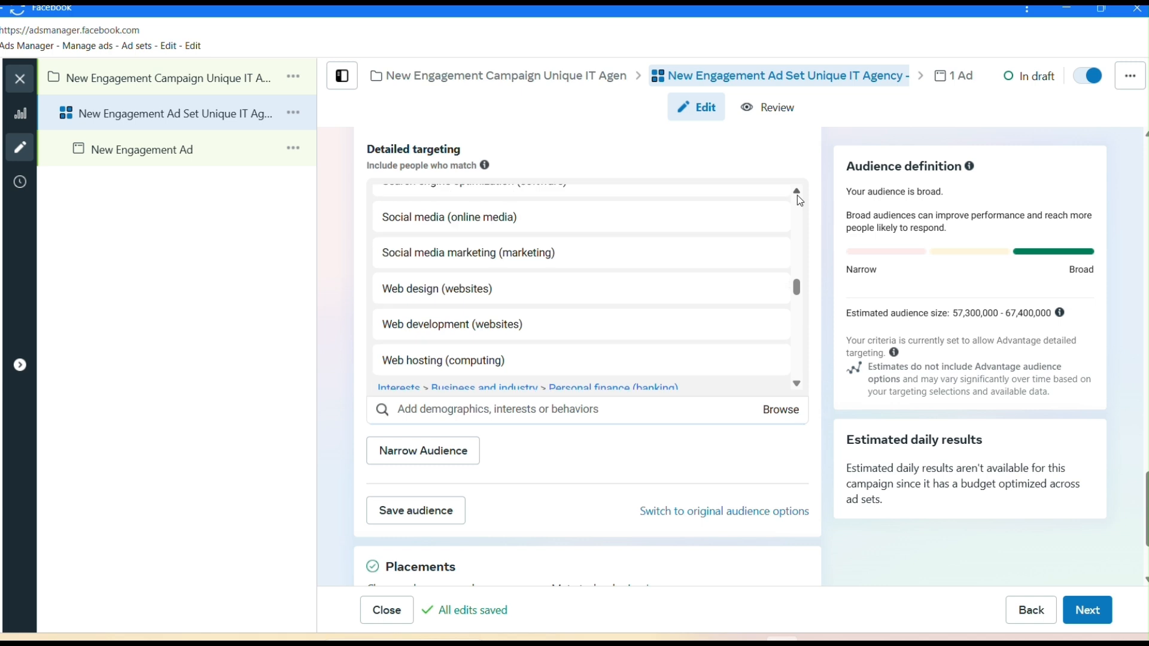
{"action": "scroll", "coordinate": [797, 195], "scroll_direction": "up", "scroll_amount": 5}
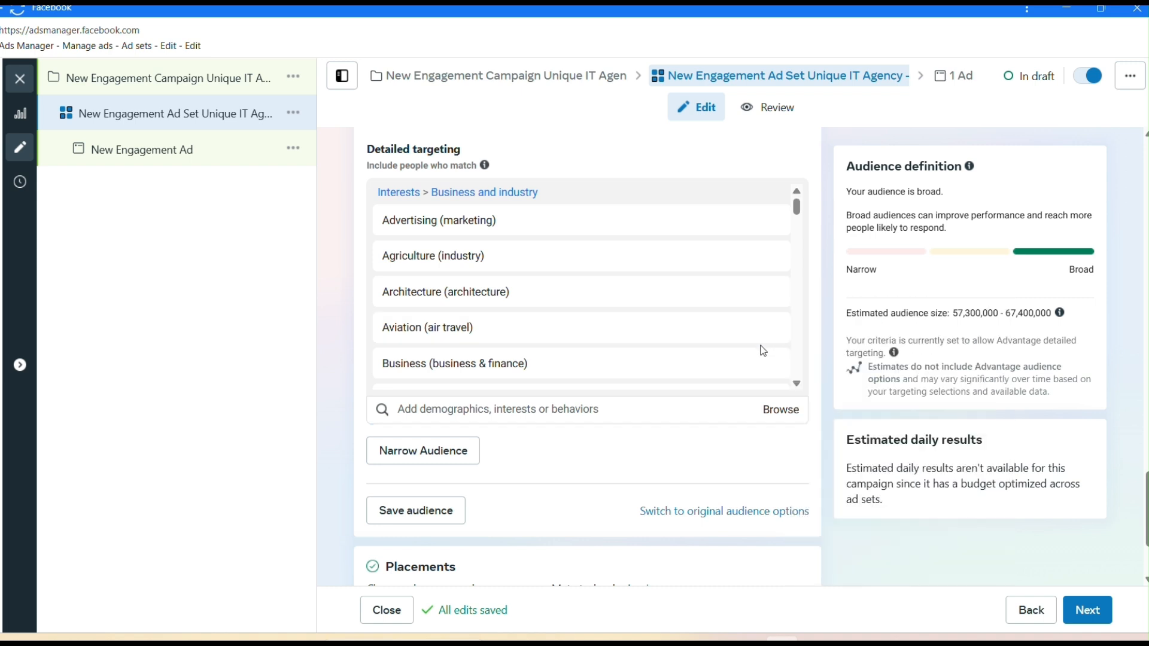
Browse the detailed targeting categories and check which interest groups are selected.
{"action": "left_click", "coordinate": [781, 412]}
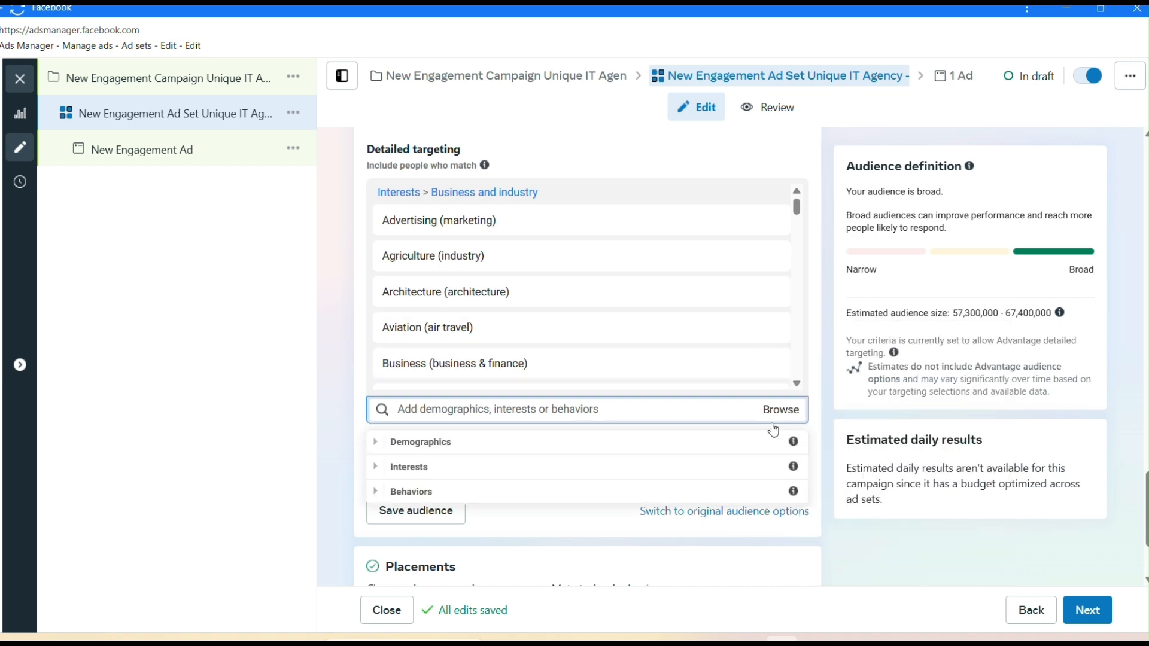
{"action": "left_click", "coordinate": [754, 466]}
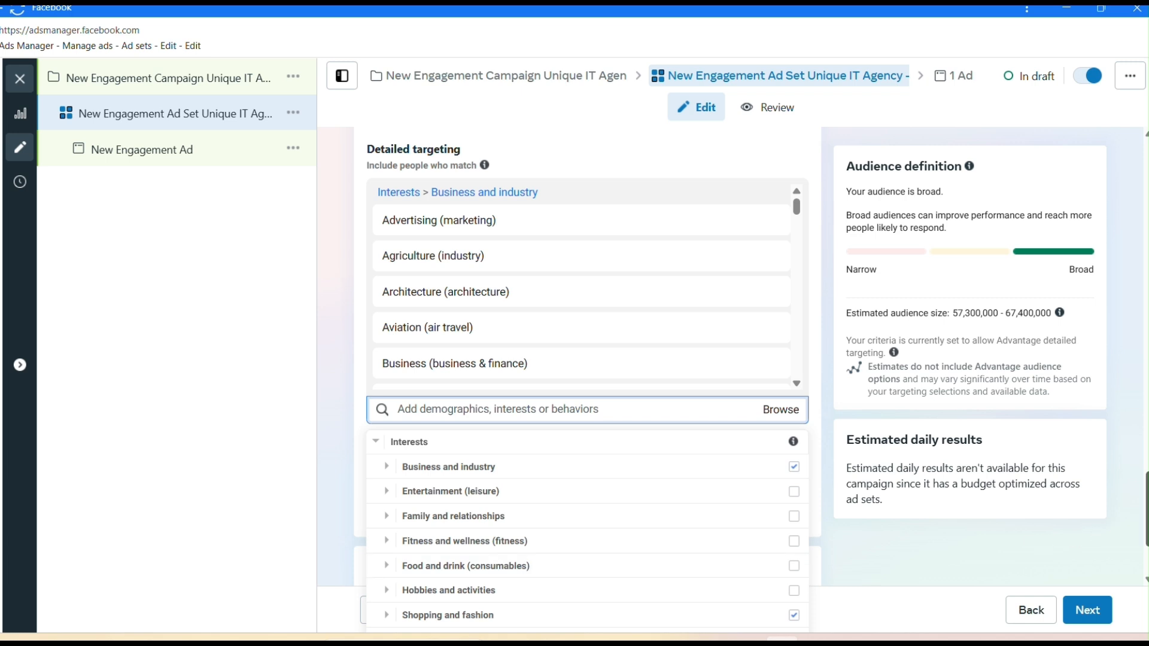
{"action": "left_click_drag", "start_coordinate": [1147, 510], "coordinate": [1147, 538]}
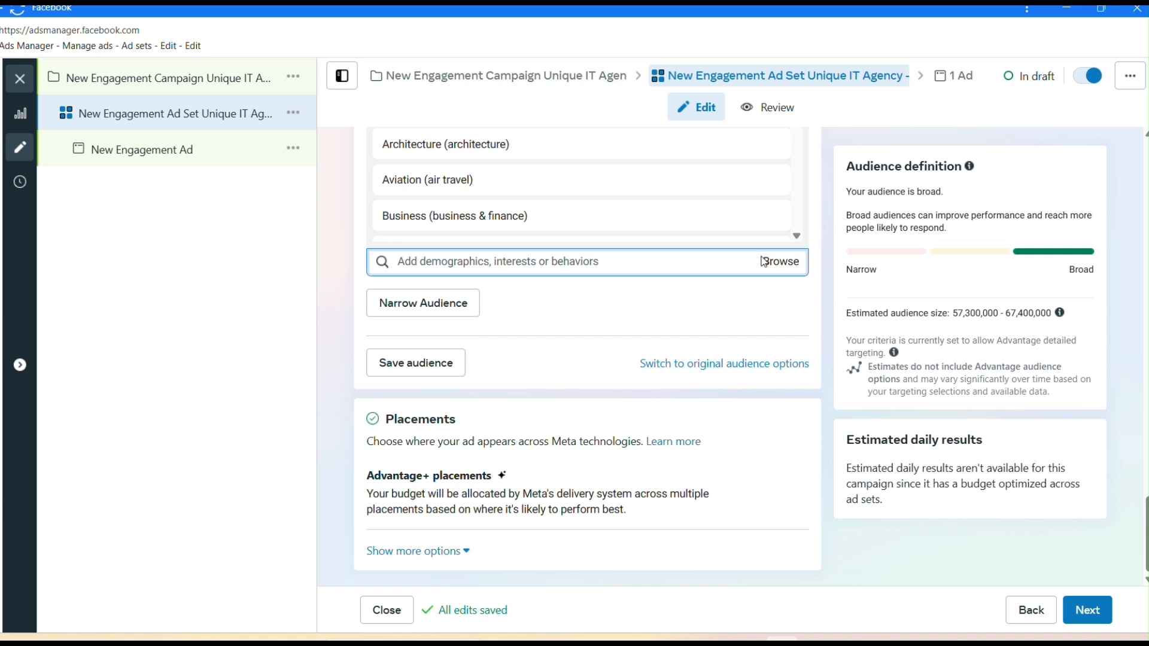
{"action": "left_click", "coordinate": [787, 268]}
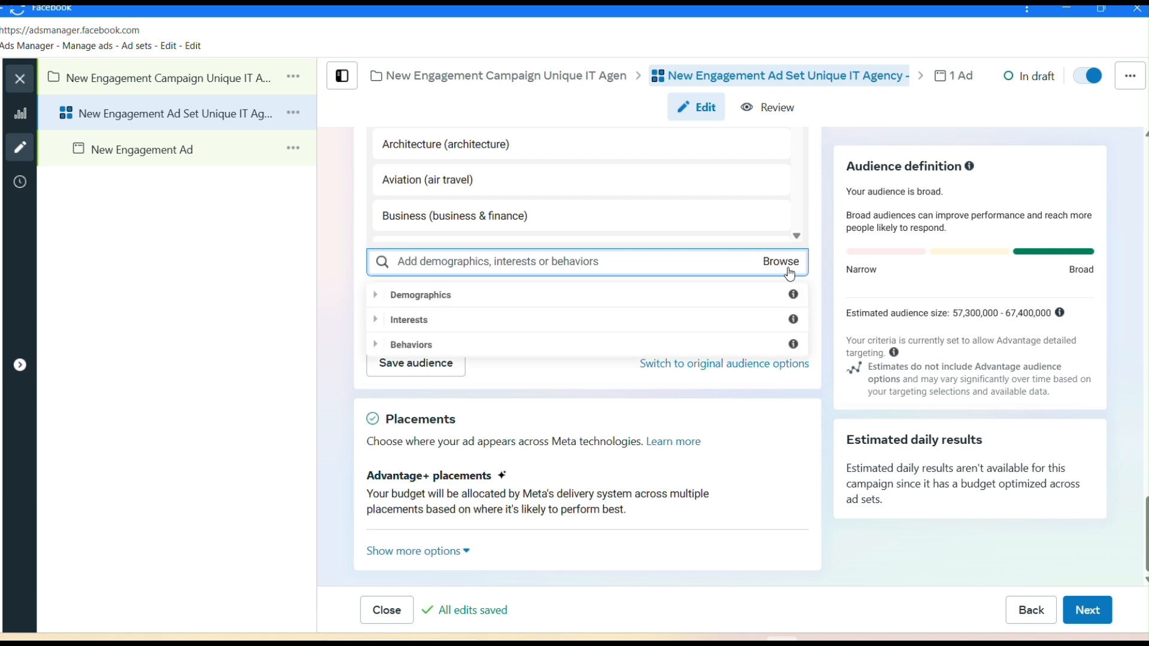
{"action": "left_click", "coordinate": [798, 323]}
{"action": "scroll", "coordinate": [795, 326], "scroll_direction": "down", "scroll_amount": 1}
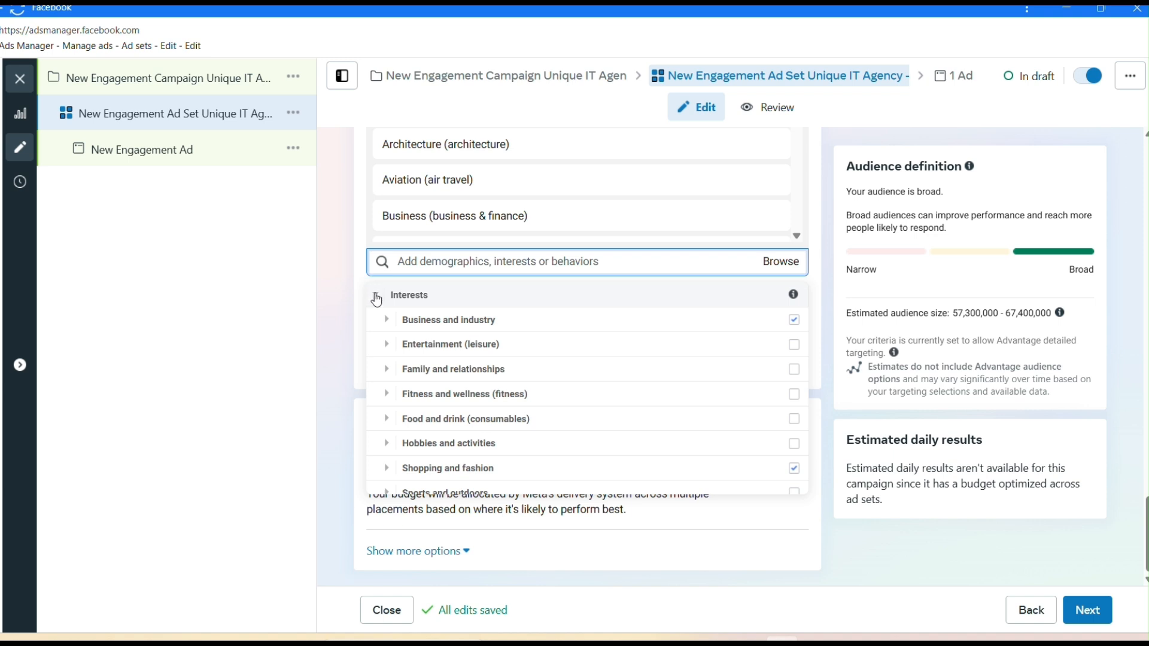
{"action": "left_click", "coordinate": [376, 299]}
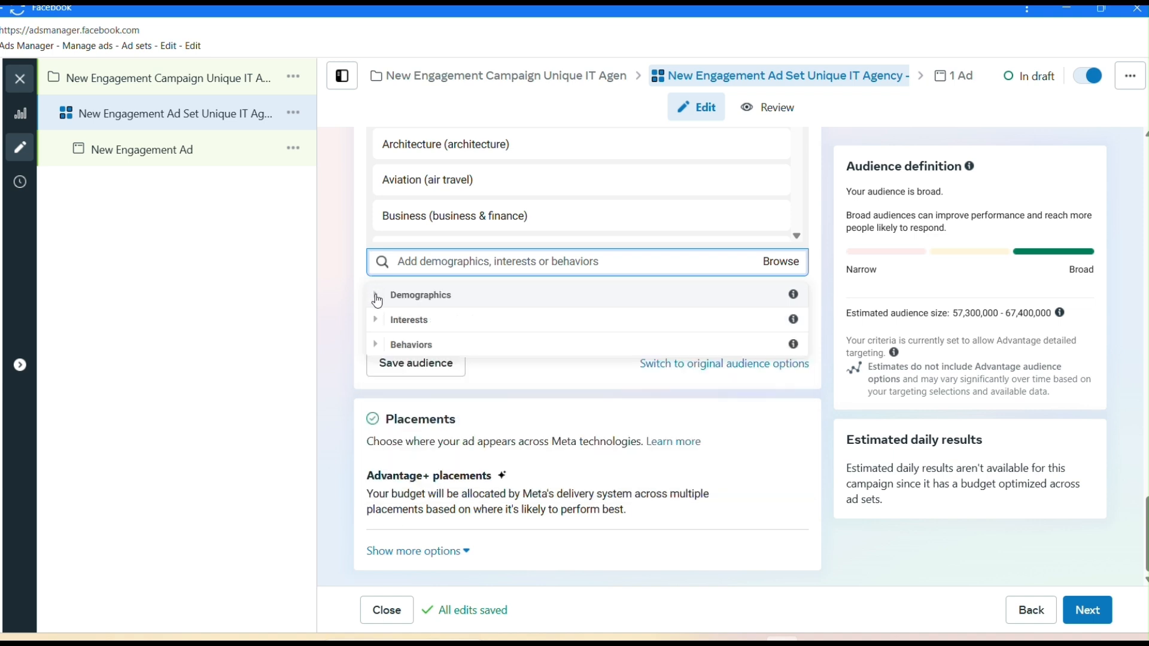
{"action": "left_click", "coordinate": [464, 261]}
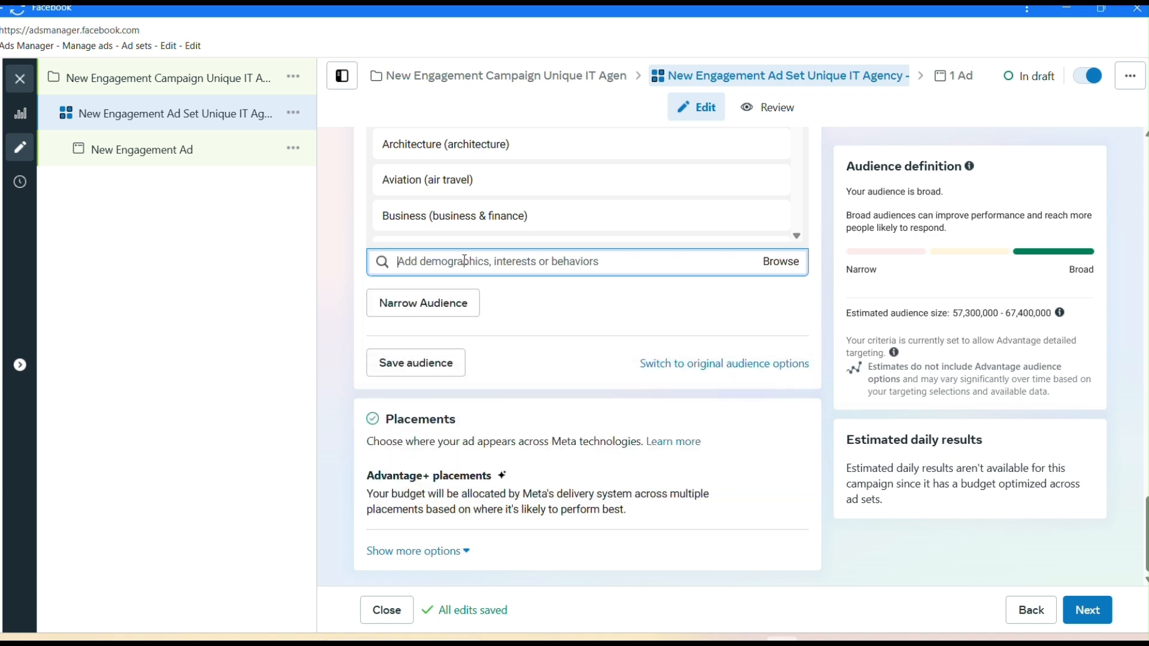
{"action": "type", "text": "d"}
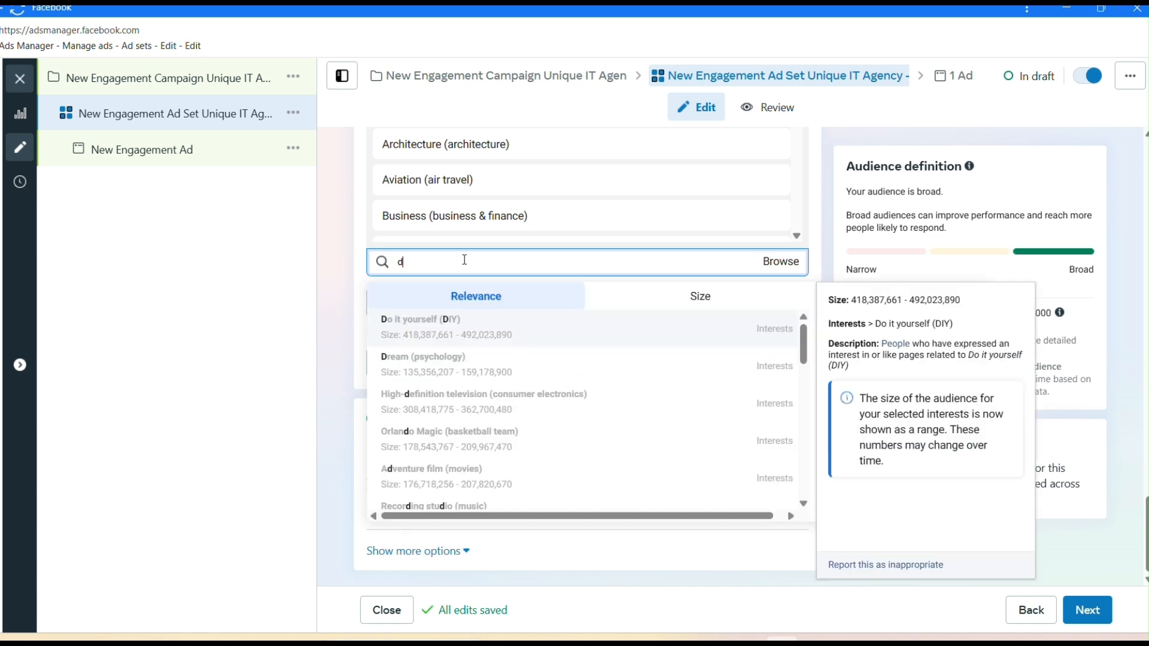
{"action": "key", "text": "BackSpace"}
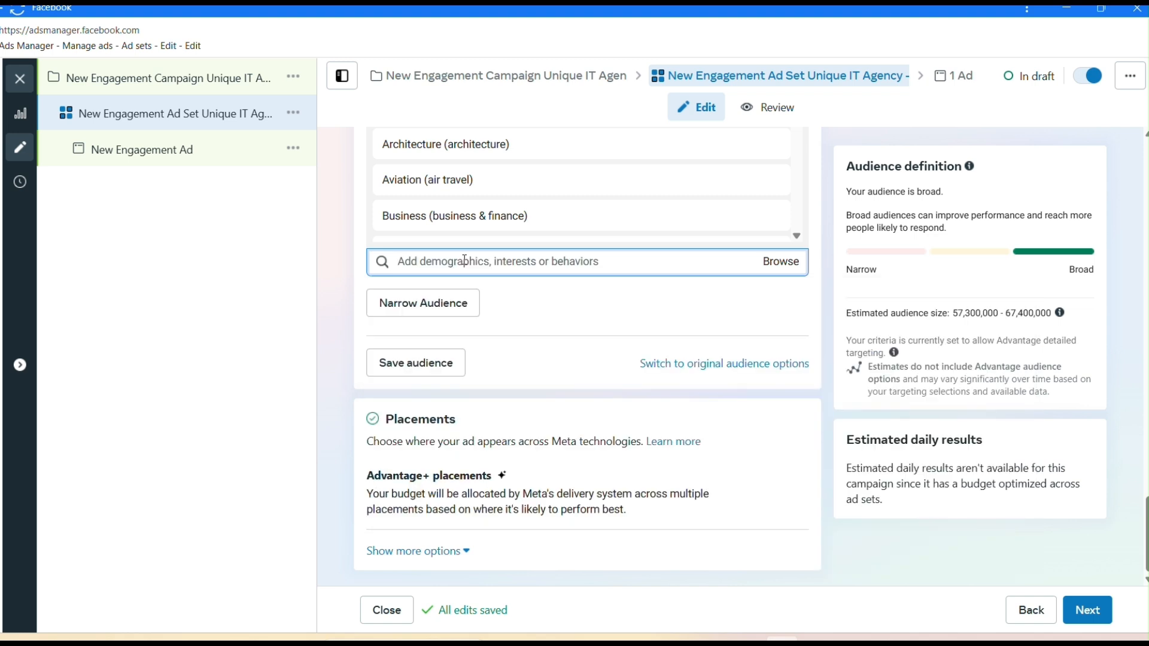
Recheck the selected interest groups and review the ad set's location, minimum age, language and gender settings.
{"action": "left_click", "coordinate": [782, 263]}
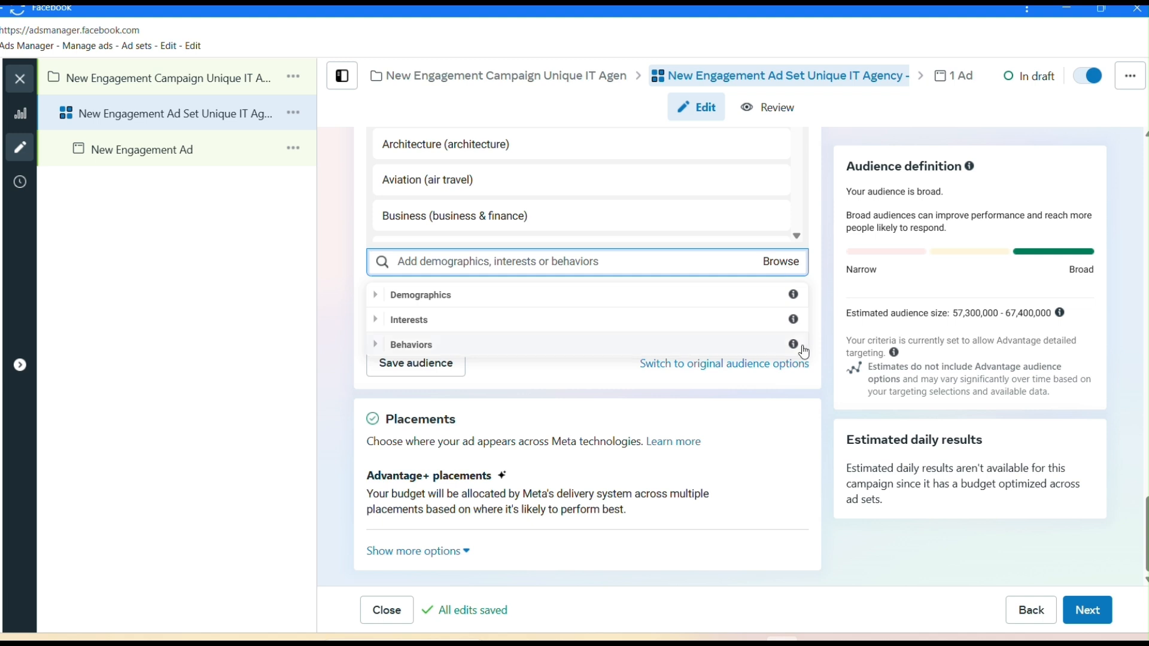
{"action": "left_click", "coordinate": [777, 328]}
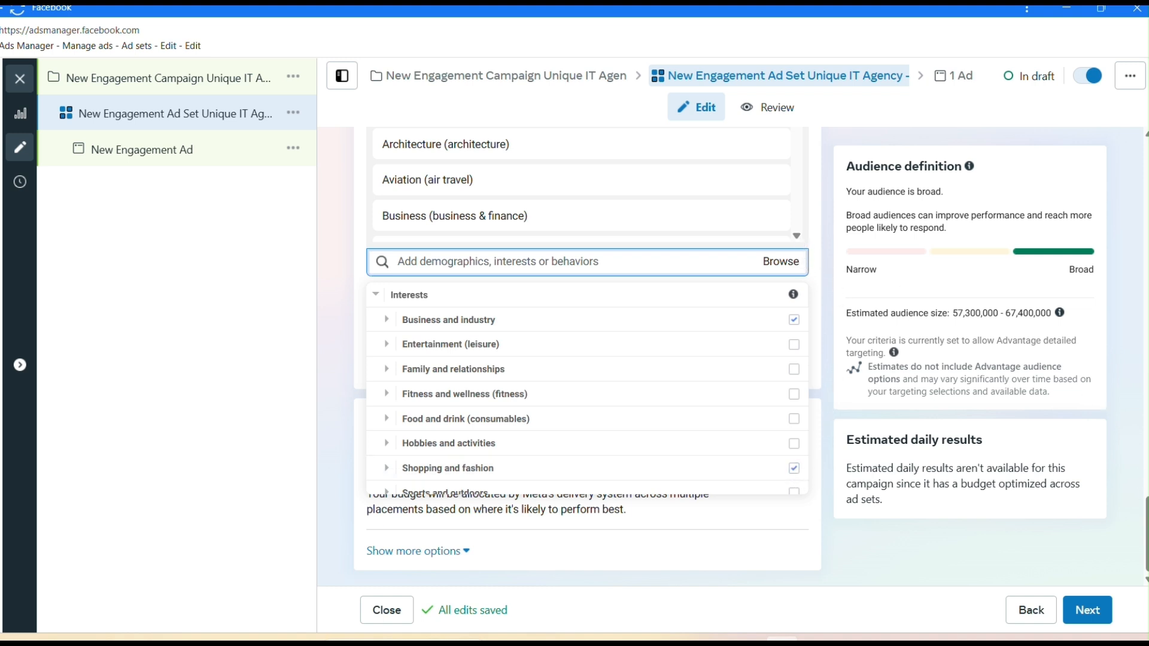
{"action": "left_click", "coordinate": [1146, 400]}
{"action": "scroll", "coordinate": [1145, 399], "scroll_direction": "up", "scroll_amount": 1}
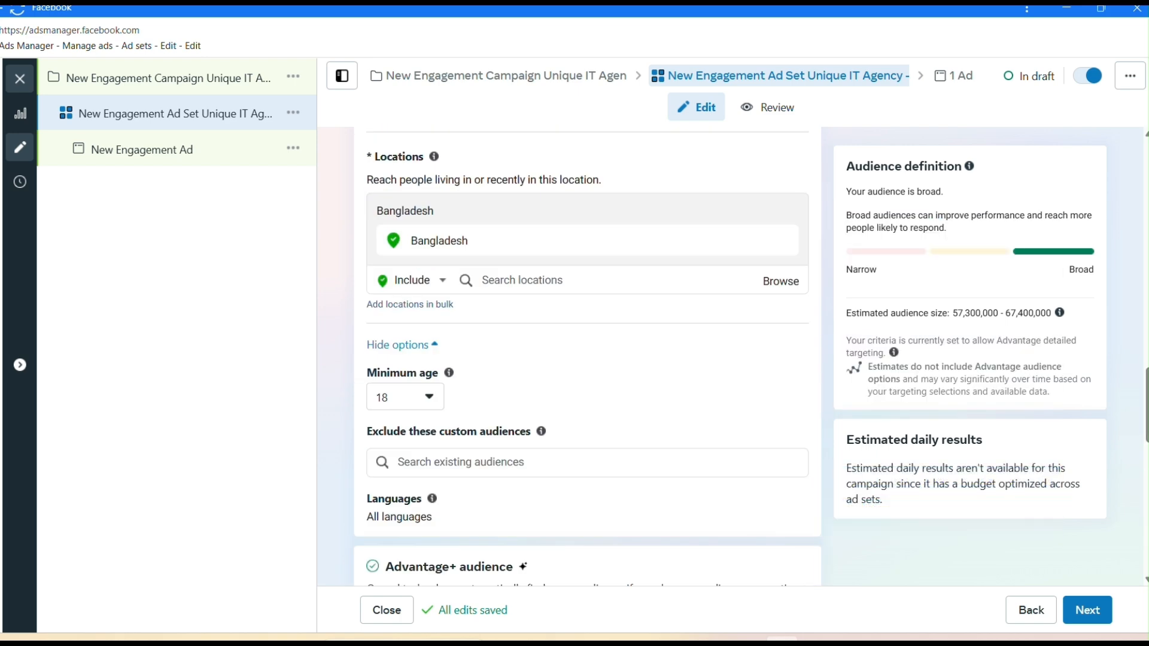
{"action": "scroll", "coordinate": [586, 359], "scroll_direction": "down", "scroll_amount": 8}
{"action": "scroll", "coordinate": [586, 359], "scroll_direction": "down", "scroll_amount": 3}
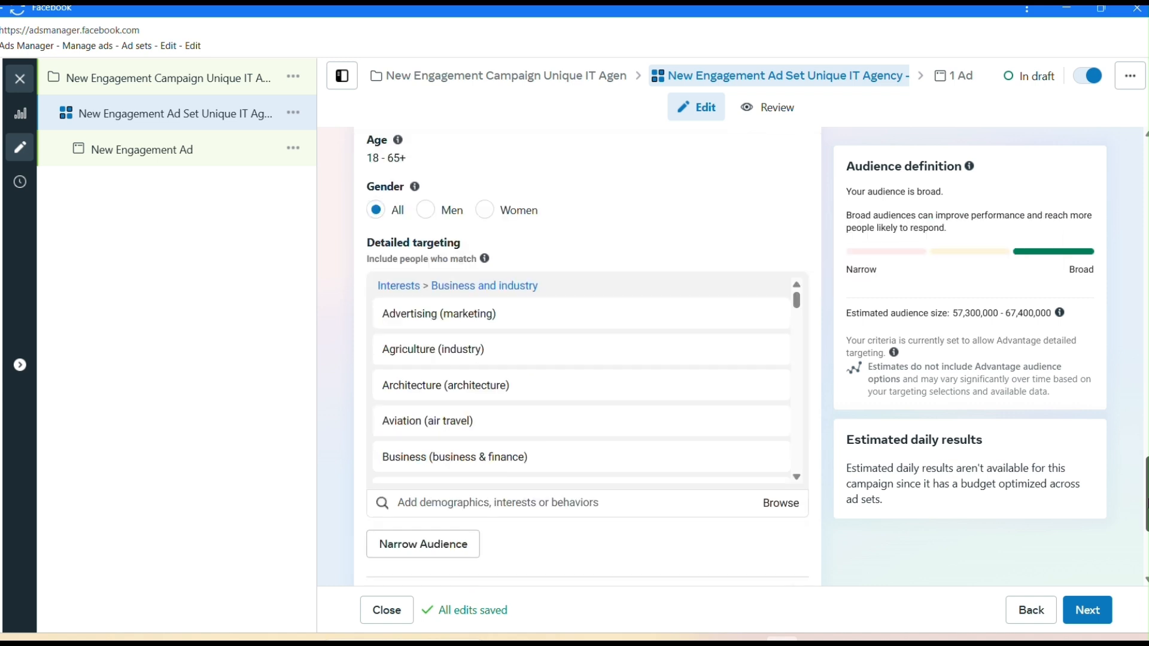
{"action": "scroll", "coordinate": [1125, 497], "scroll_direction": "down", "scroll_amount": 1}
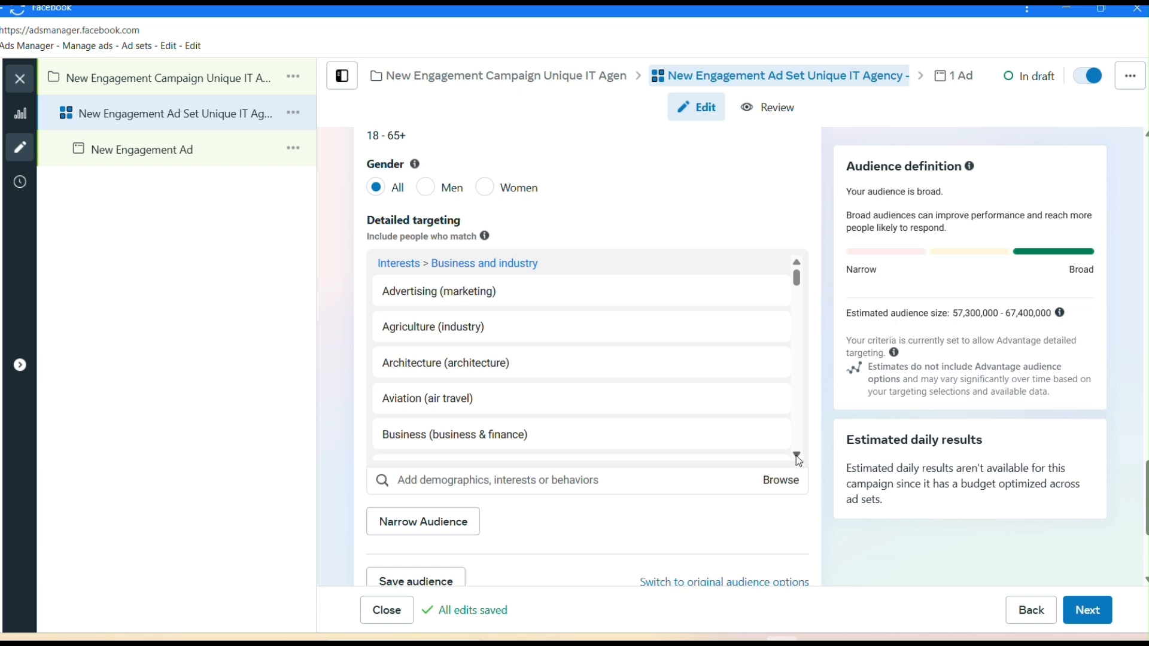
Examine the individual targeted interests from Business and industry through the Beauty and Clothing entries of Shopping and fashion.
{"action": "mouse_move", "coordinate": [740, 296]}
{"action": "mouse_move", "coordinate": [795, 464]}
{"action": "scroll", "coordinate": [798, 454], "scroll_direction": "down", "scroll_amount": 5}
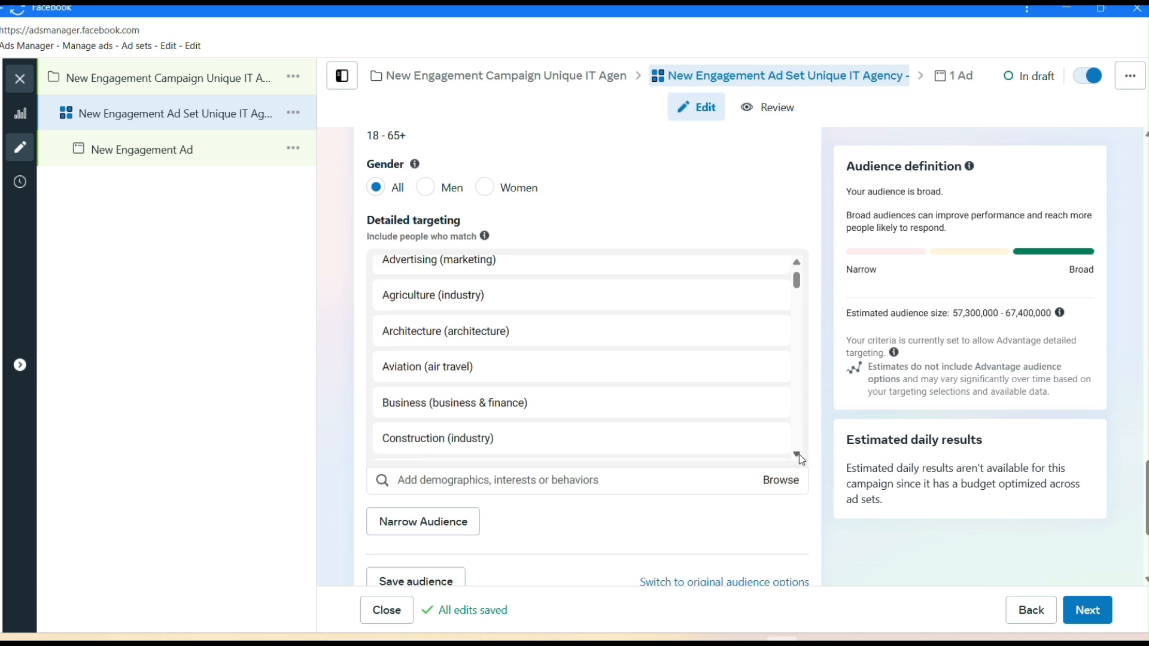
{"action": "scroll", "coordinate": [799, 454], "scroll_direction": "down", "scroll_amount": 5}
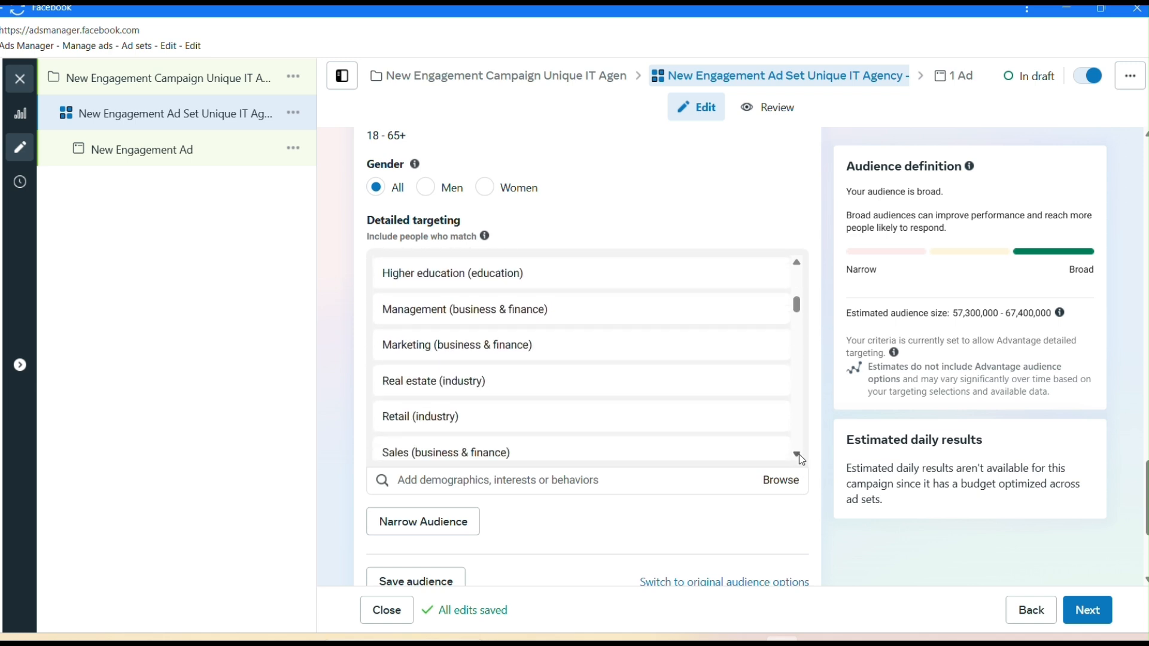
{"action": "scroll", "coordinate": [799, 454], "scroll_direction": "down", "scroll_amount": 2}
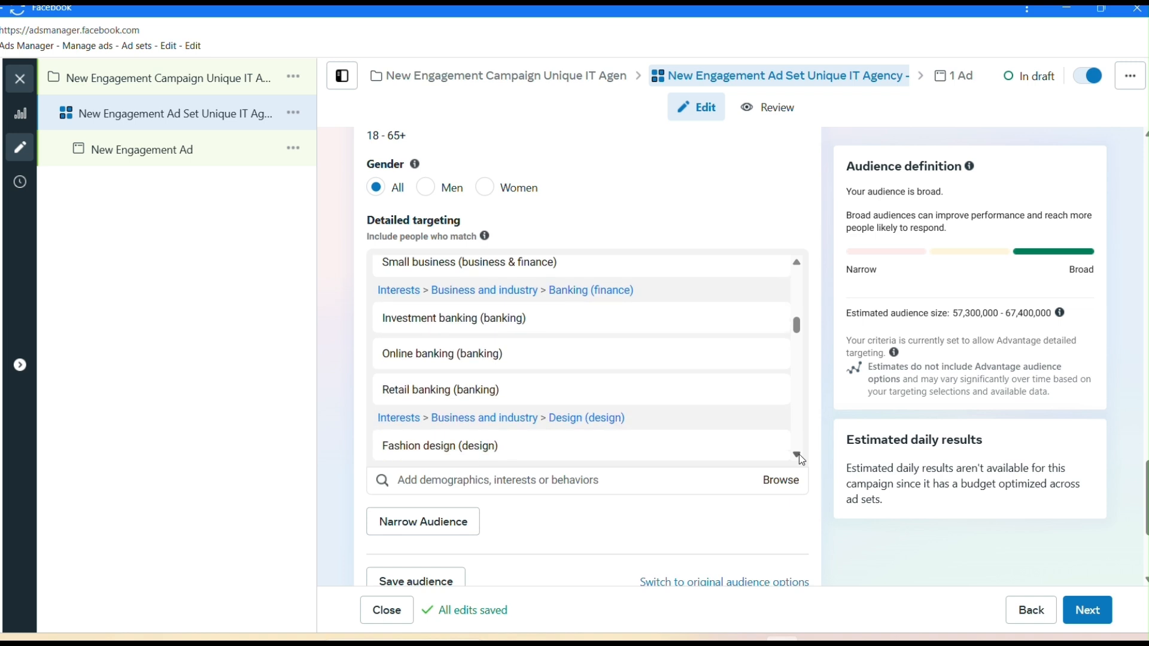
{"action": "scroll", "coordinate": [799, 454], "scroll_direction": "down", "scroll_amount": 5}
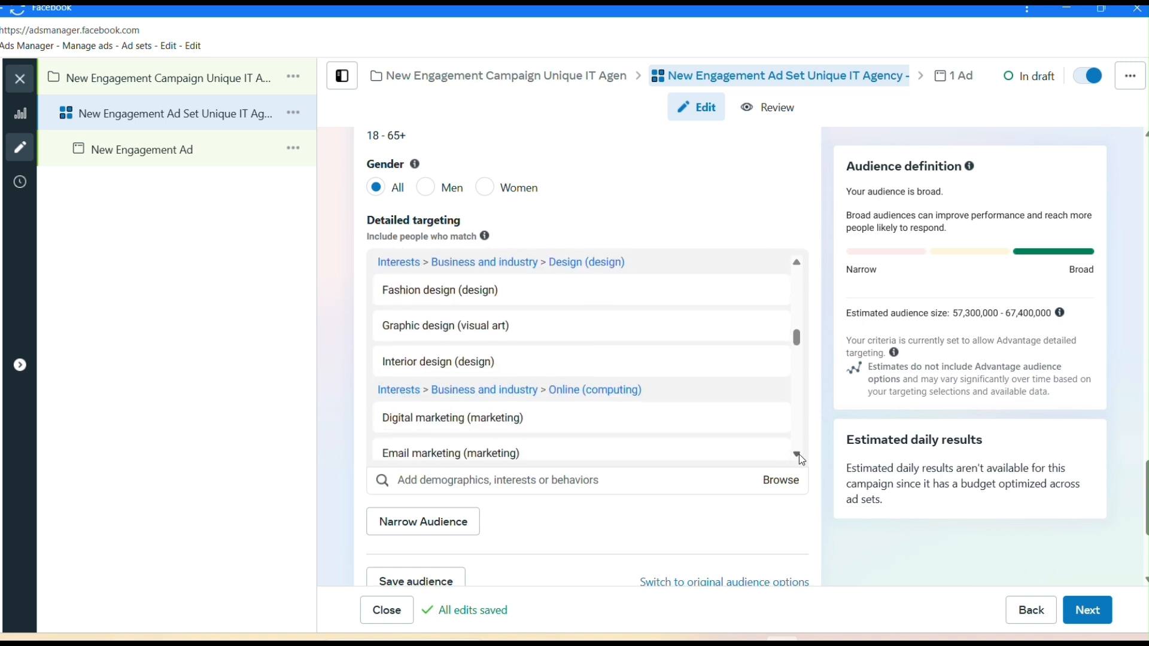
{"action": "scroll", "coordinate": [799, 454], "scroll_direction": "down", "scroll_amount": 3}
{"action": "scroll", "coordinate": [799, 454], "scroll_direction": "down", "scroll_amount": 5}
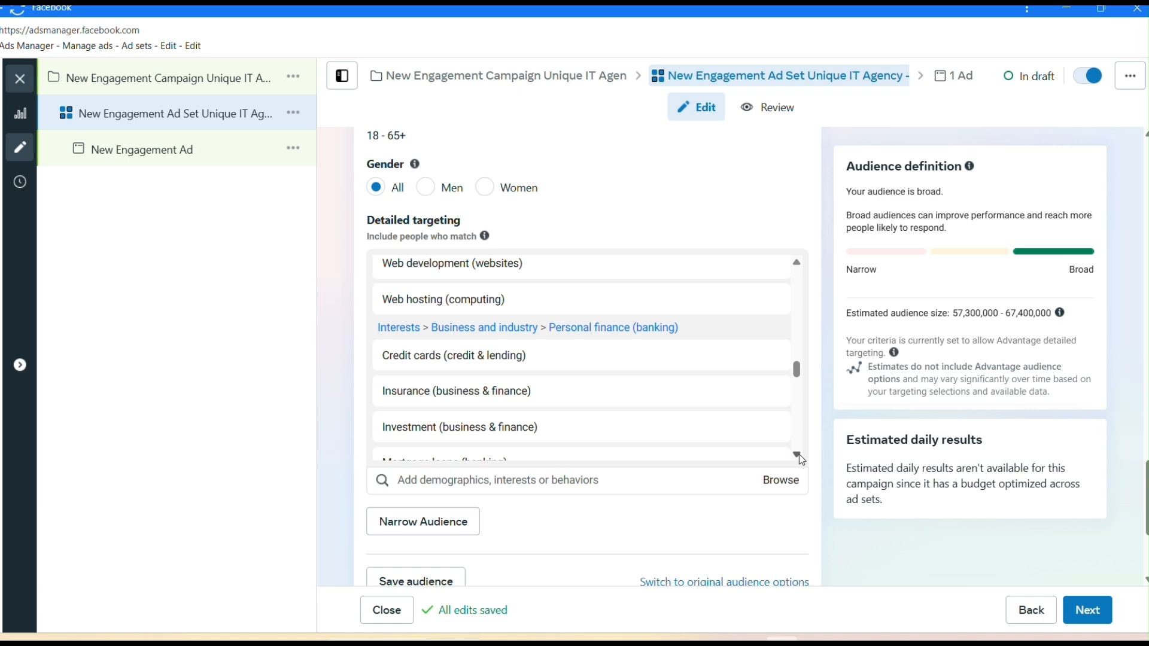
{"action": "scroll", "coordinate": [799, 454], "scroll_direction": "down", "scroll_amount": 5}
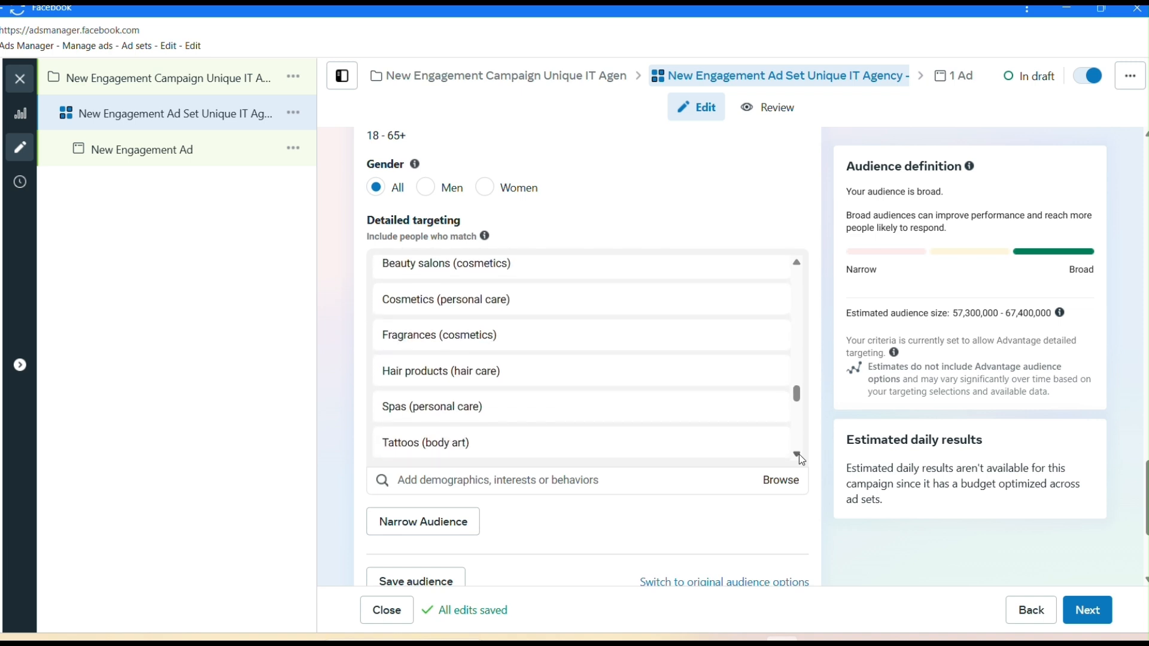
{"action": "scroll", "coordinate": [799, 454], "scroll_direction": "down", "scroll_amount": 1}
{"action": "scroll", "coordinate": [799, 454], "scroll_direction": "down", "scroll_amount": 1}
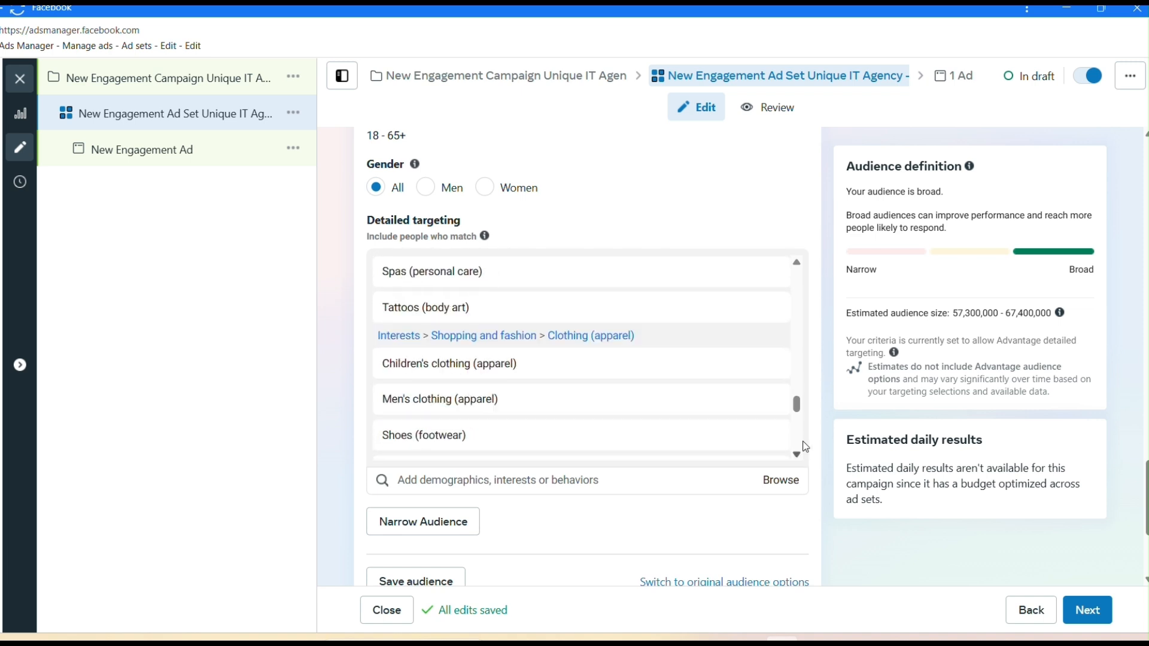
Go through the targeted interests between Business and industry and Shopping (retail) once more, and check the ad set's placements.
{"action": "left_click", "coordinate": [798, 383]}
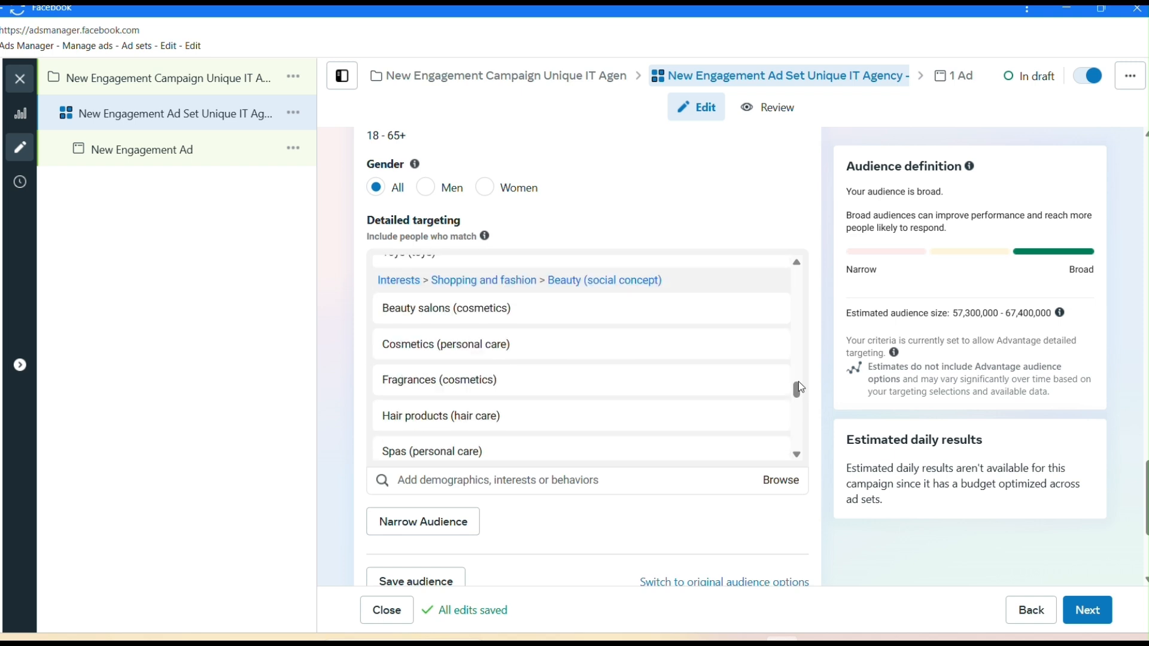
{"action": "left_click_drag", "start_coordinate": [798, 382], "coordinate": [799, 361]}
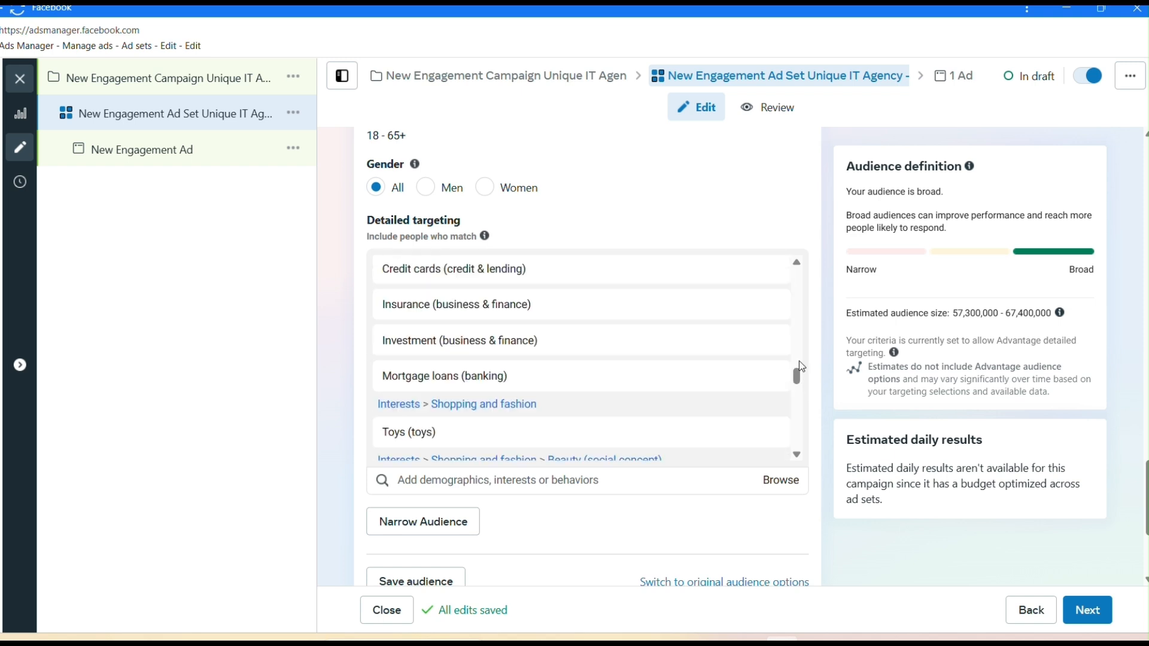
{"action": "scroll", "coordinate": [799, 359], "scroll_direction": "up", "scroll_amount": 3}
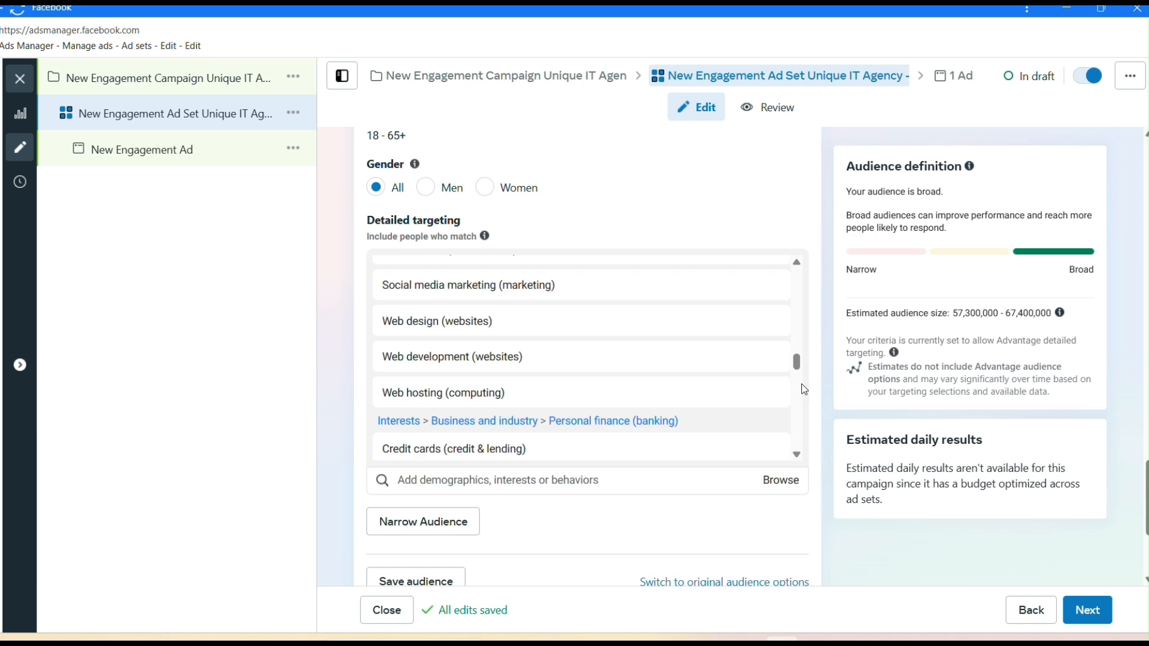
{"action": "scroll", "coordinate": [802, 388], "scroll_direction": "down", "scroll_amount": 3}
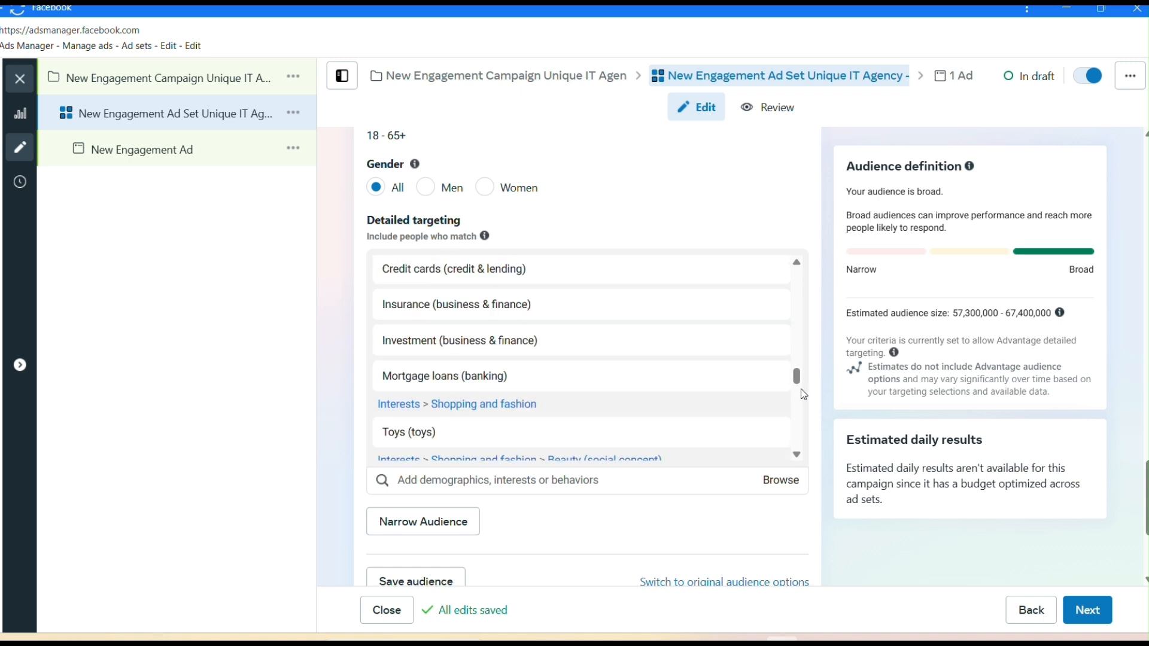
{"action": "scroll", "coordinate": [800, 407], "scroll_direction": "down", "scroll_amount": 3}
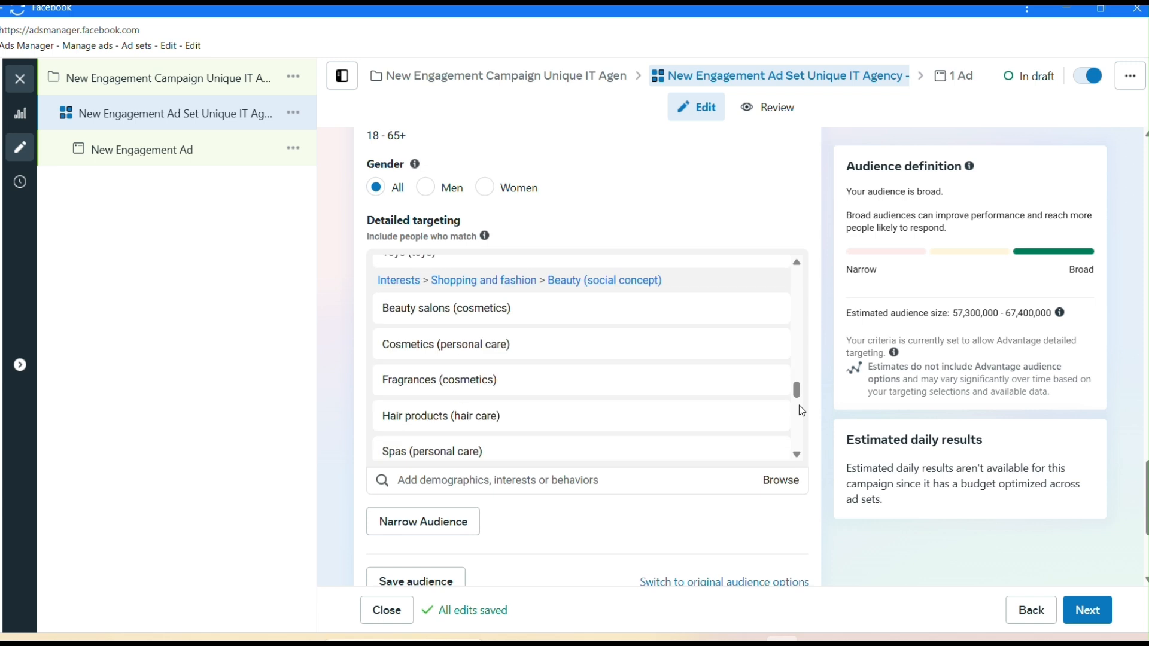
{"action": "scroll", "coordinate": [800, 419], "scroll_direction": "down", "scroll_amount": 3}
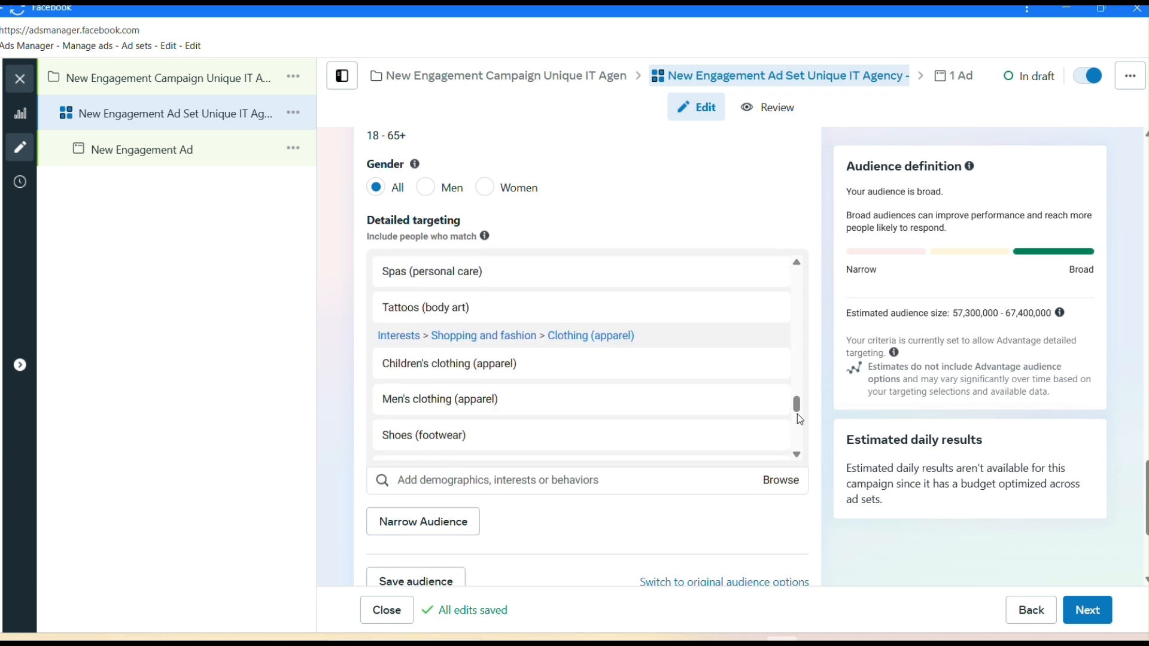
{"action": "scroll", "coordinate": [800, 419], "scroll_direction": "down", "scroll_amount": 3}
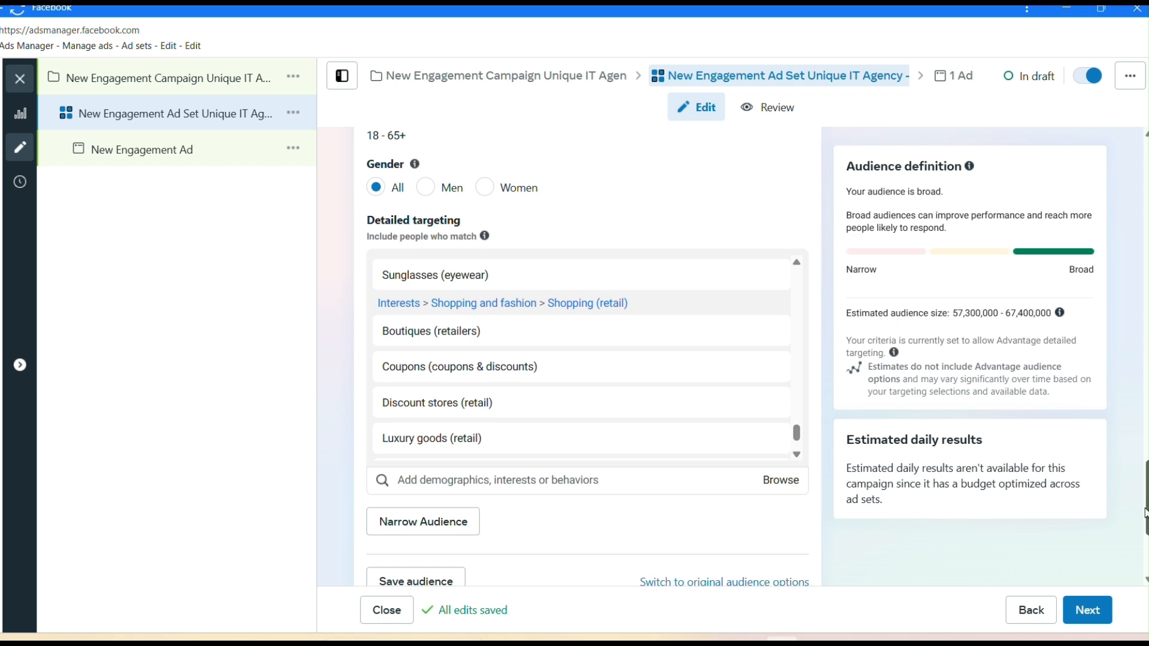
{"action": "left_click_drag", "start_coordinate": [1146, 513], "coordinate": [1147, 557]}
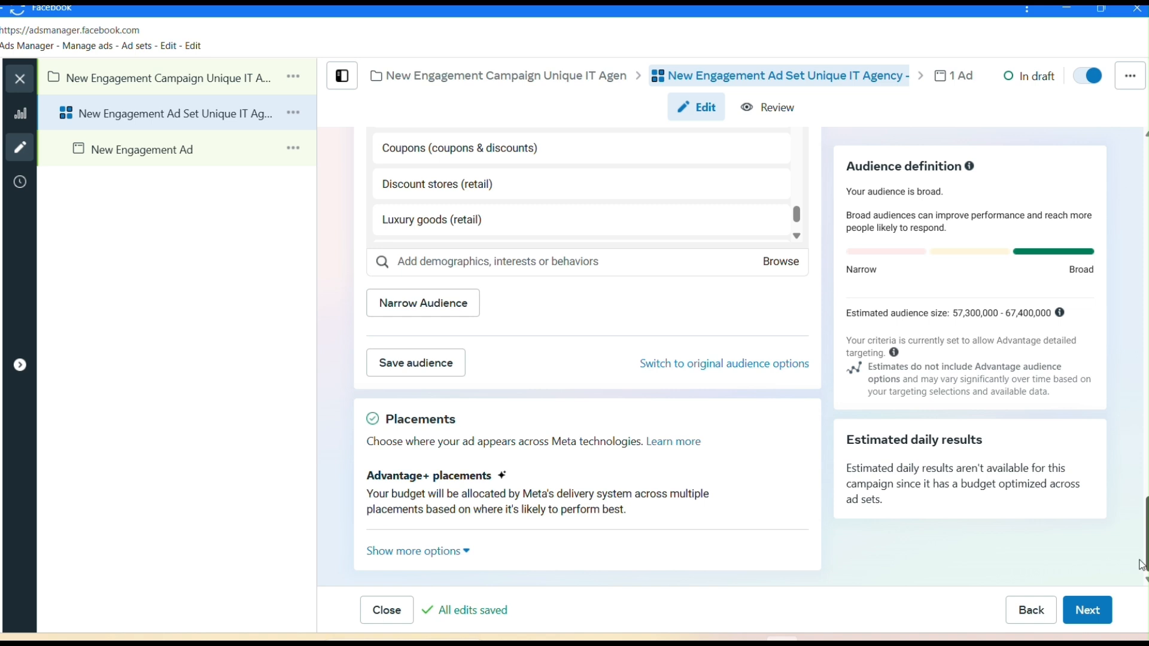
Continue to the ad level and name the ad "New Engagement Ad Unique IT Agency - Grow Your Digital Presence".
{"action": "left_click", "coordinate": [1099, 611]}
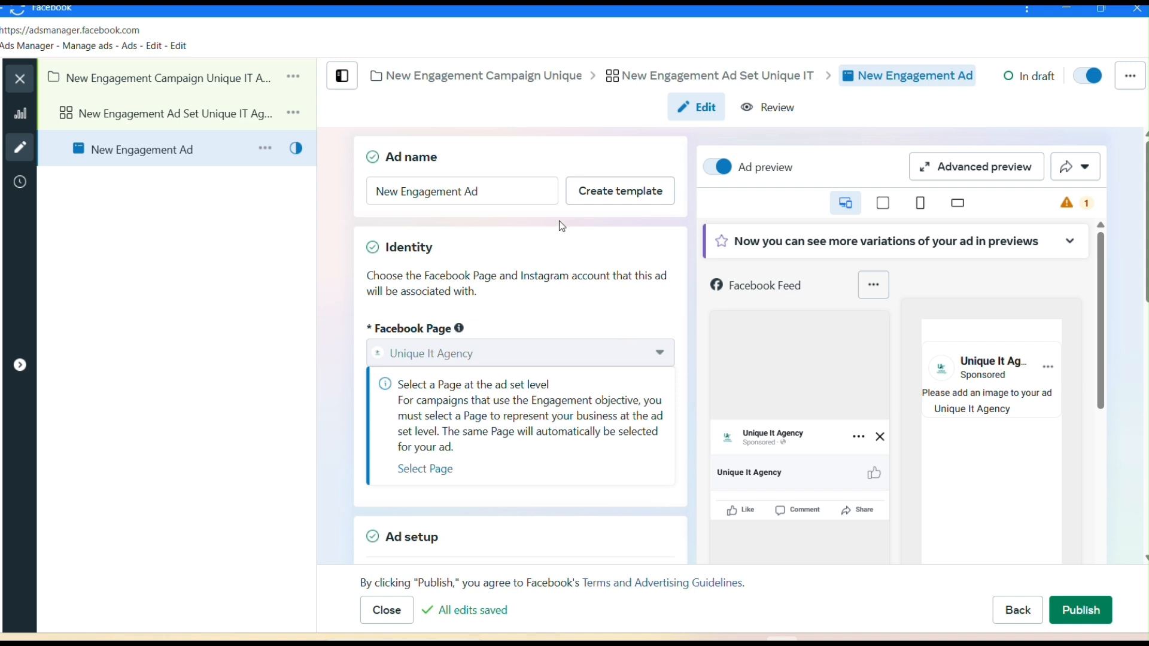
{"action": "left_click", "coordinate": [514, 192]}
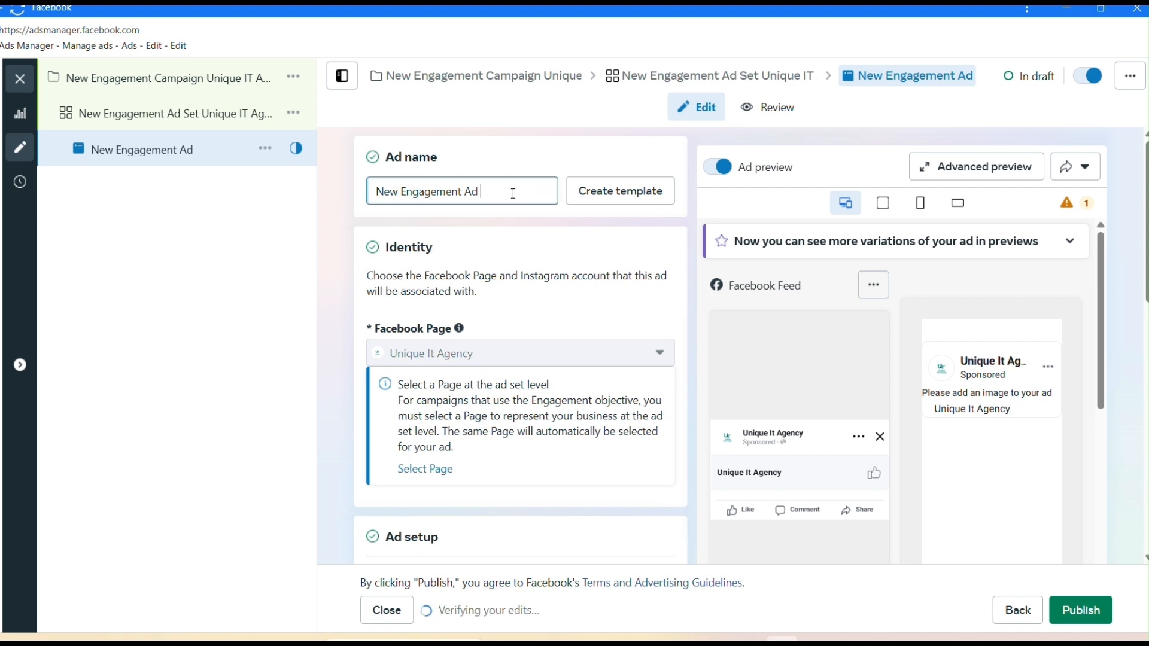
{"action": "key", "text": "ctrl+v"}
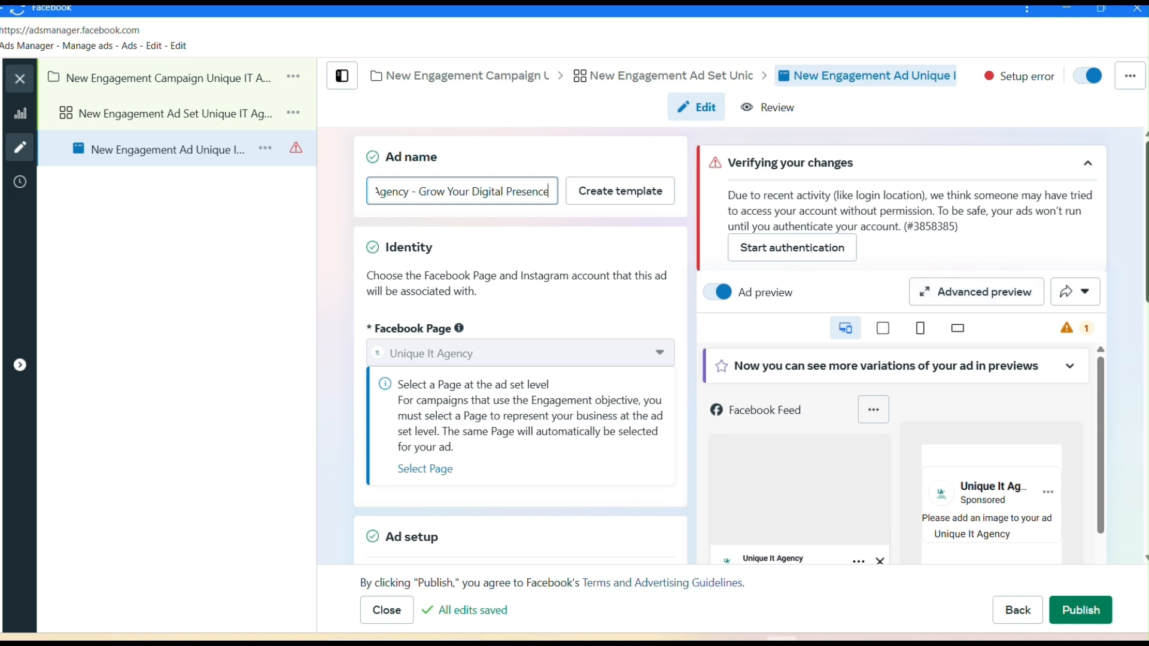
Create a video ad creative from "Untitled video - Made with Clipchamp (5).mp4" with primary text starting "Trusted IT & Digital Marketing Experts" and inviting Page follows.
{"action": "scroll", "coordinate": [520, 347], "scroll_direction": "down", "scroll_amount": 2}
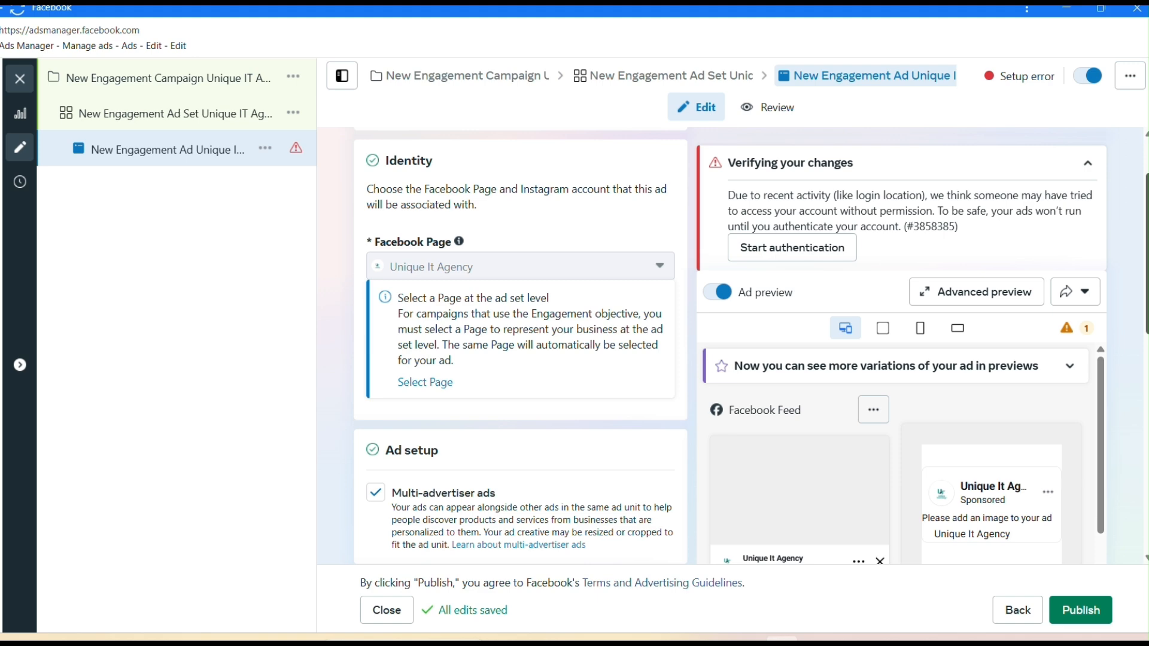
{"action": "scroll", "coordinate": [520, 347], "scroll_direction": "up", "scroll_amount": 1}
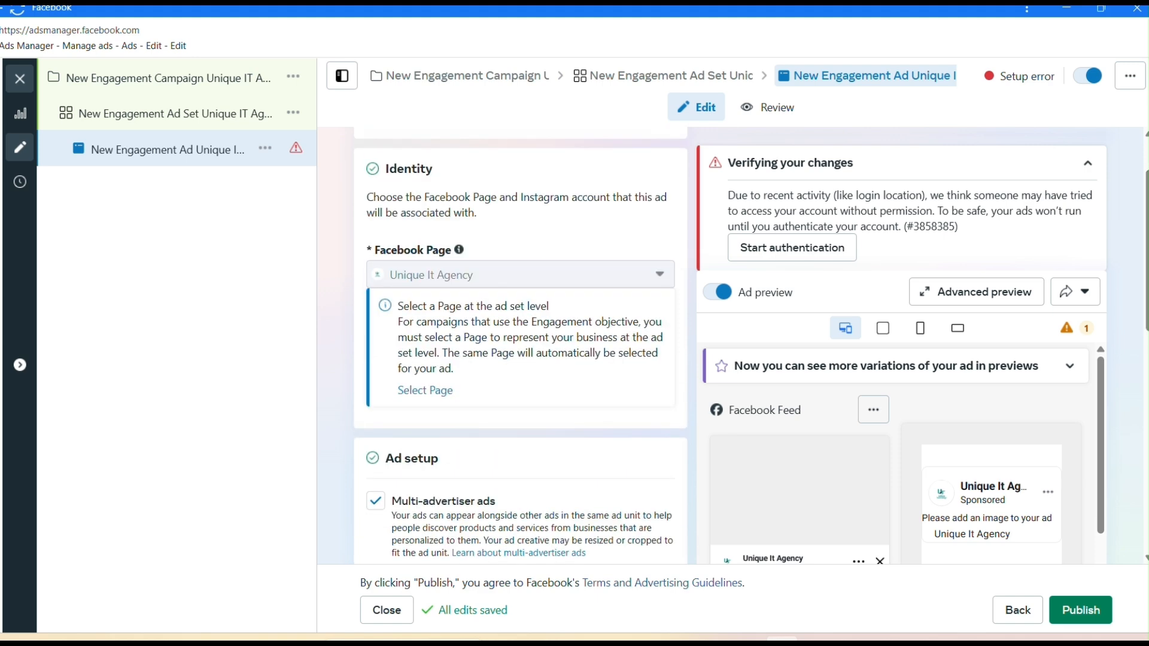
{"action": "scroll", "coordinate": [520, 347], "scroll_direction": "down", "scroll_amount": 8}
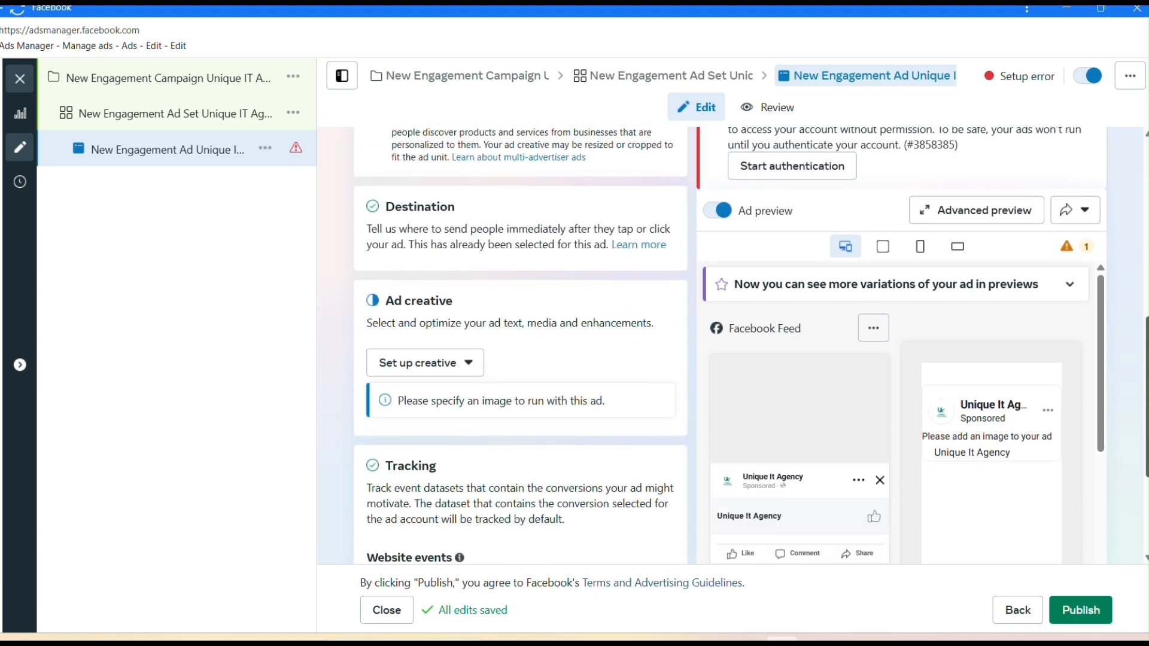
{"action": "left_click_drag", "start_coordinate": [1147, 455], "coordinate": [1147, 467]}
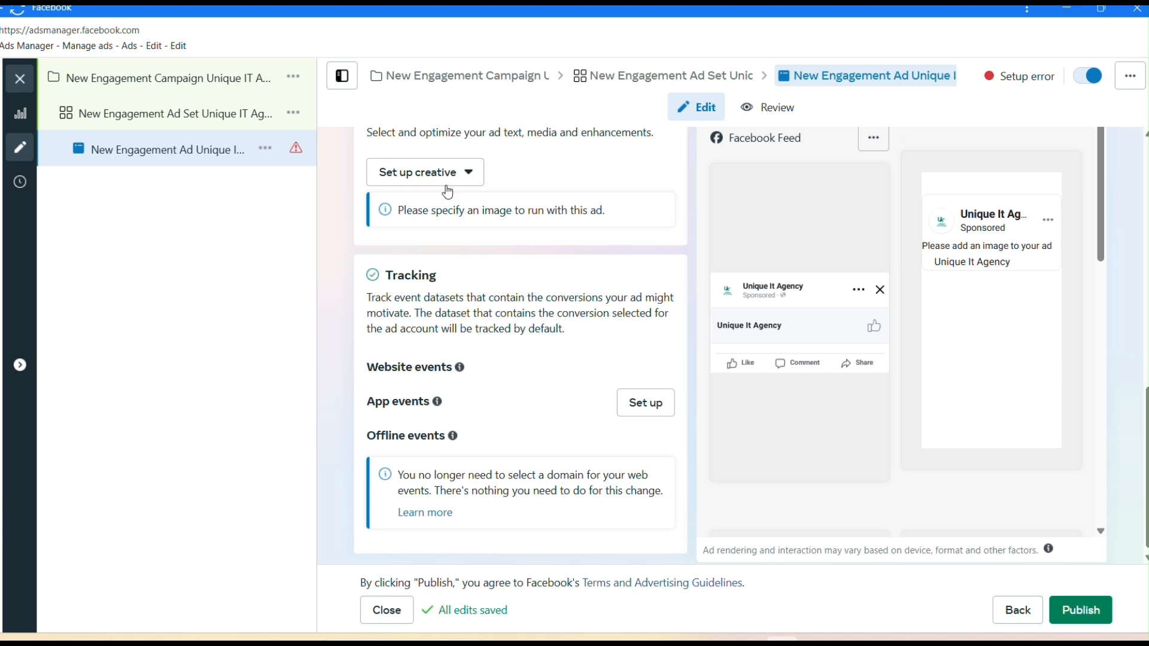
{"action": "left_click", "coordinate": [469, 179]}
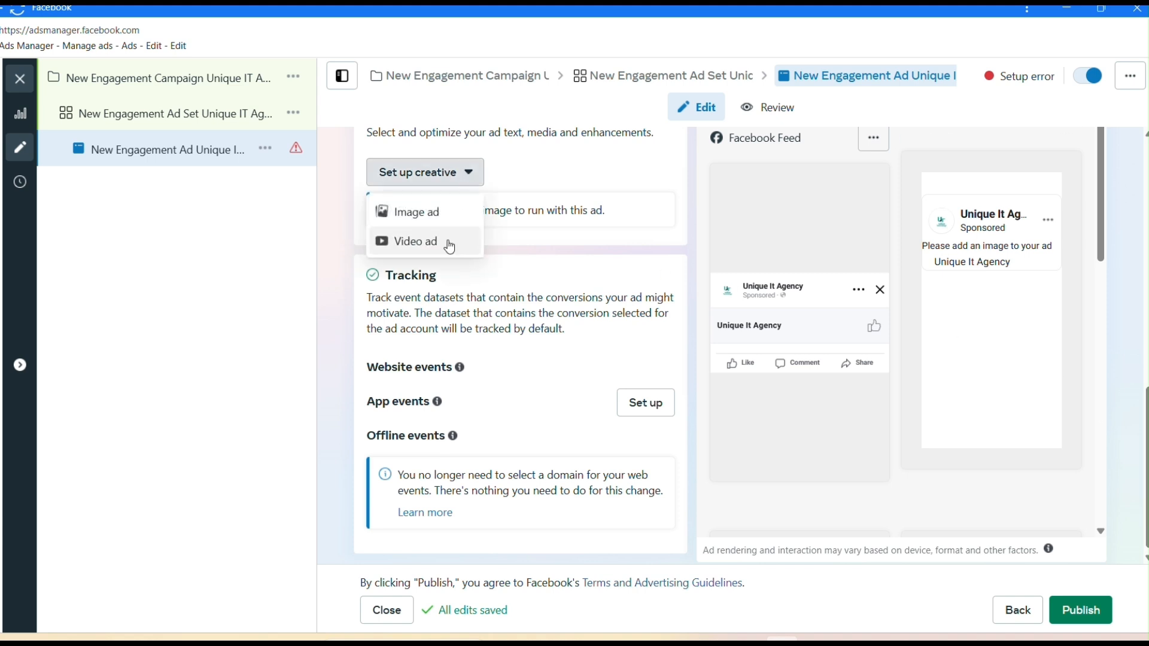
{"action": "left_click", "coordinate": [454, 234]}
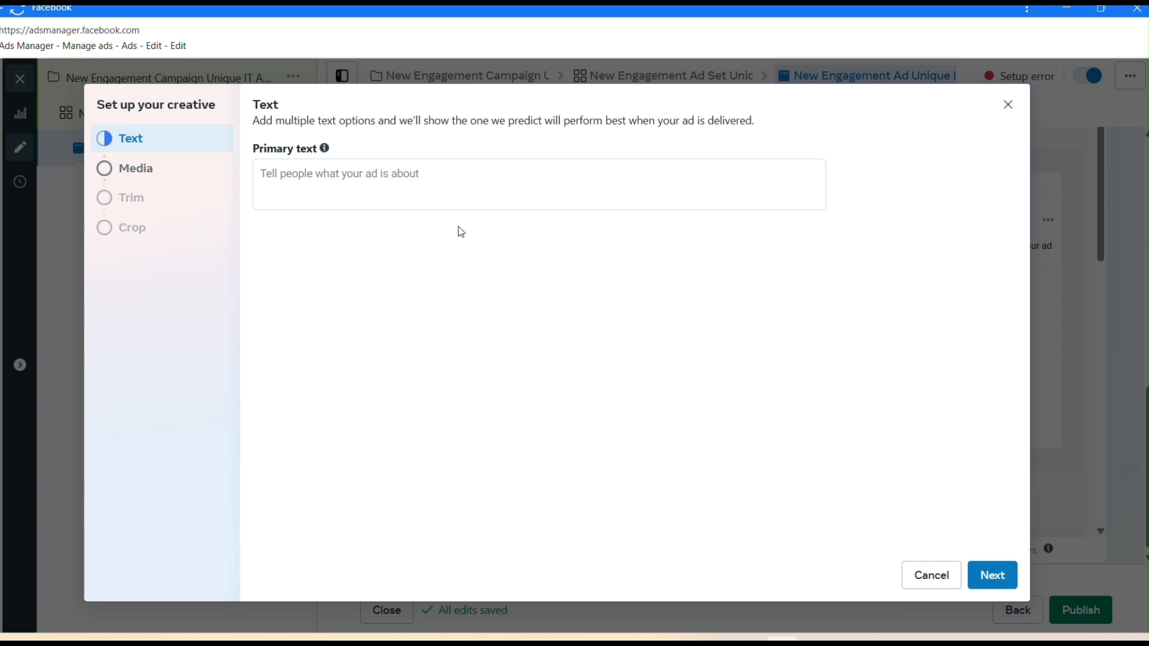
{"action": "left_click", "coordinate": [481, 179]}
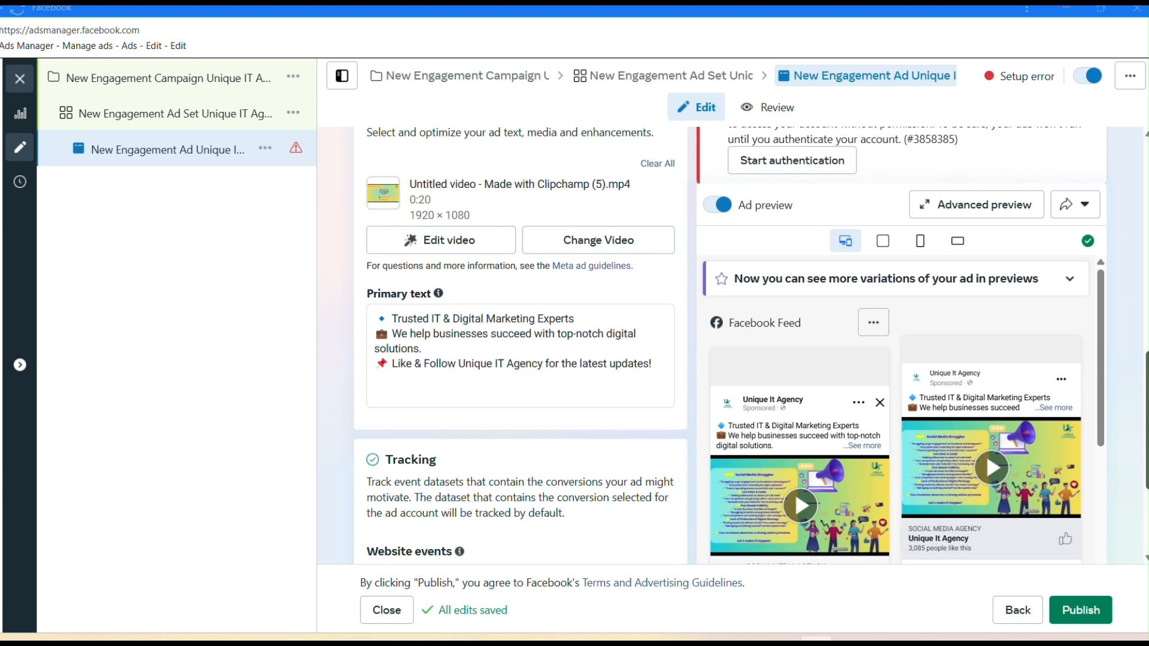
Examine the video ad's placement previews along with its identity, setup, destination and tracking sections.
{"action": "scroll", "coordinate": [730, 345], "scroll_direction": "down", "scroll_amount": 2}
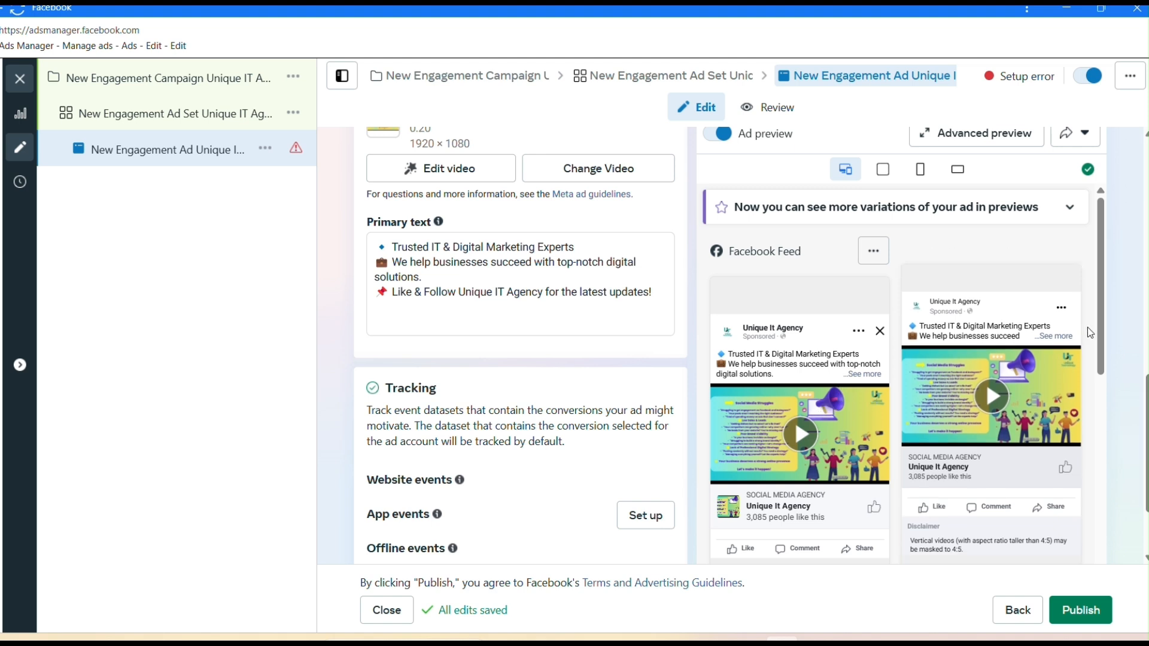
{"action": "scroll", "coordinate": [1113, 399], "scroll_direction": "down", "scroll_amount": 2}
{"action": "scroll", "coordinate": [1114, 399], "scroll_direction": "down", "scroll_amount": 2}
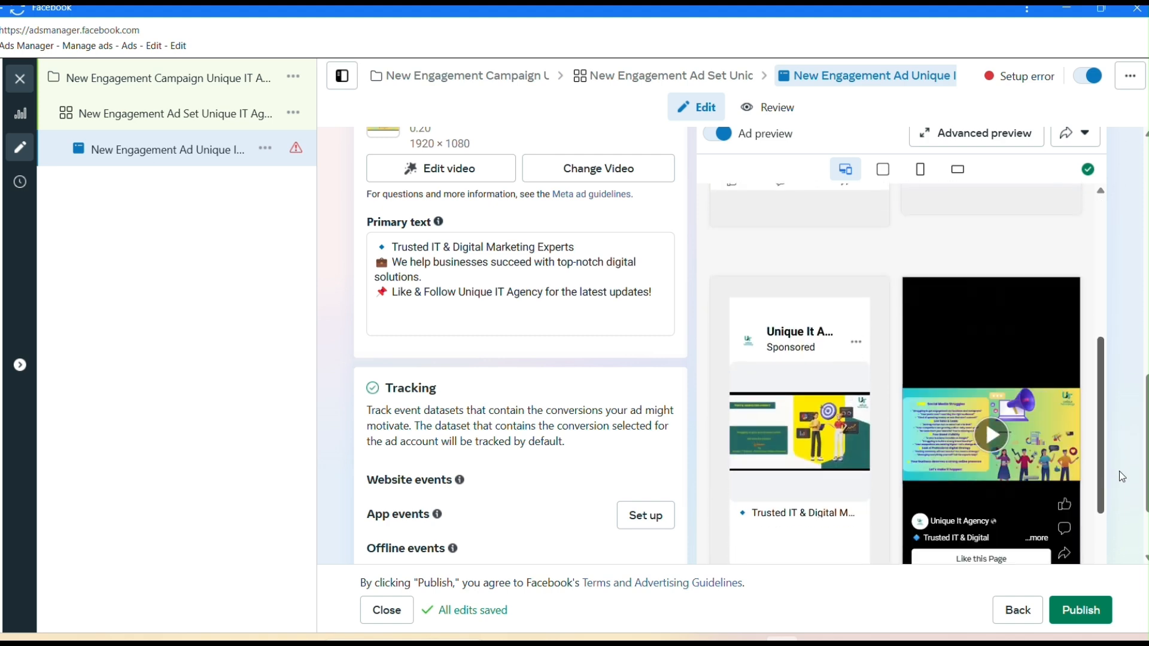
{"action": "scroll", "coordinate": [1117, 443], "scroll_direction": "up", "scroll_amount": 4}
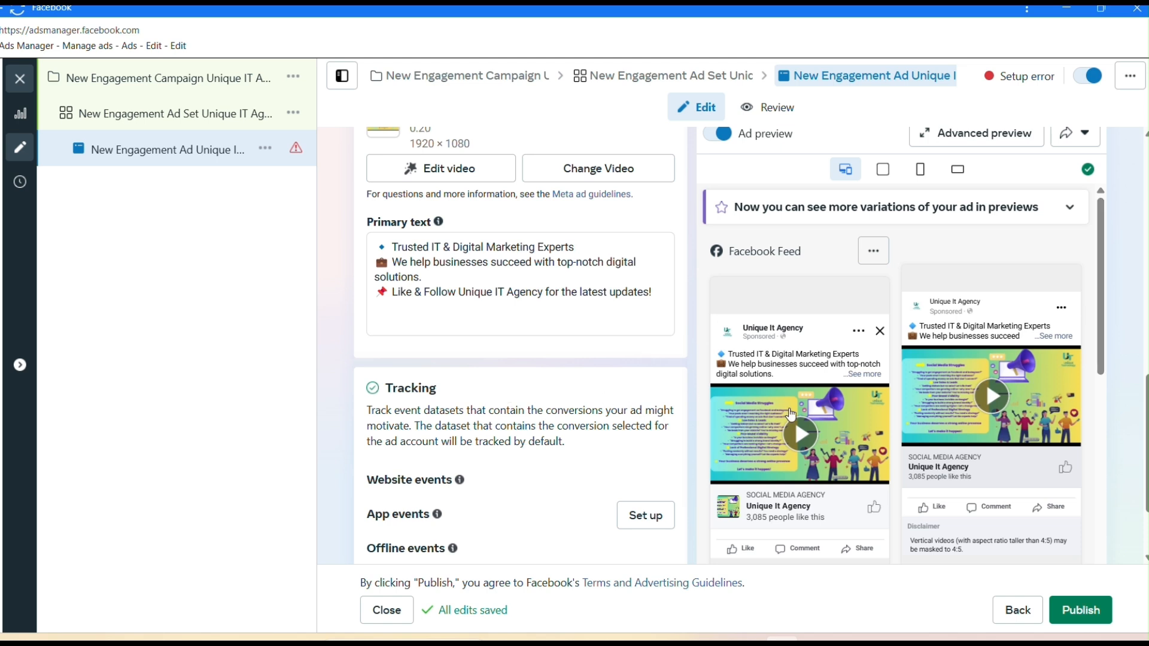
{"action": "left_click_drag", "start_coordinate": [1096, 362], "coordinate": [1101, 567]}
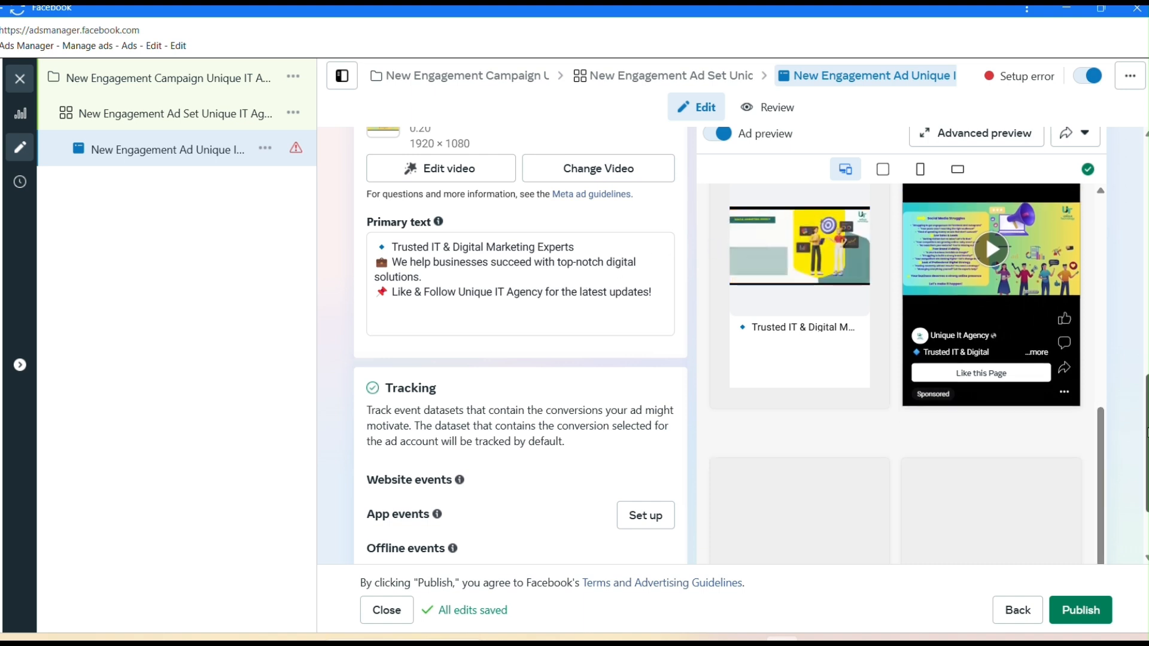
{"action": "scroll", "coordinate": [984, 233], "scroll_direction": "up", "scroll_amount": 2}
{"action": "scroll", "coordinate": [985, 233], "scroll_direction": "up", "scroll_amount": 5}
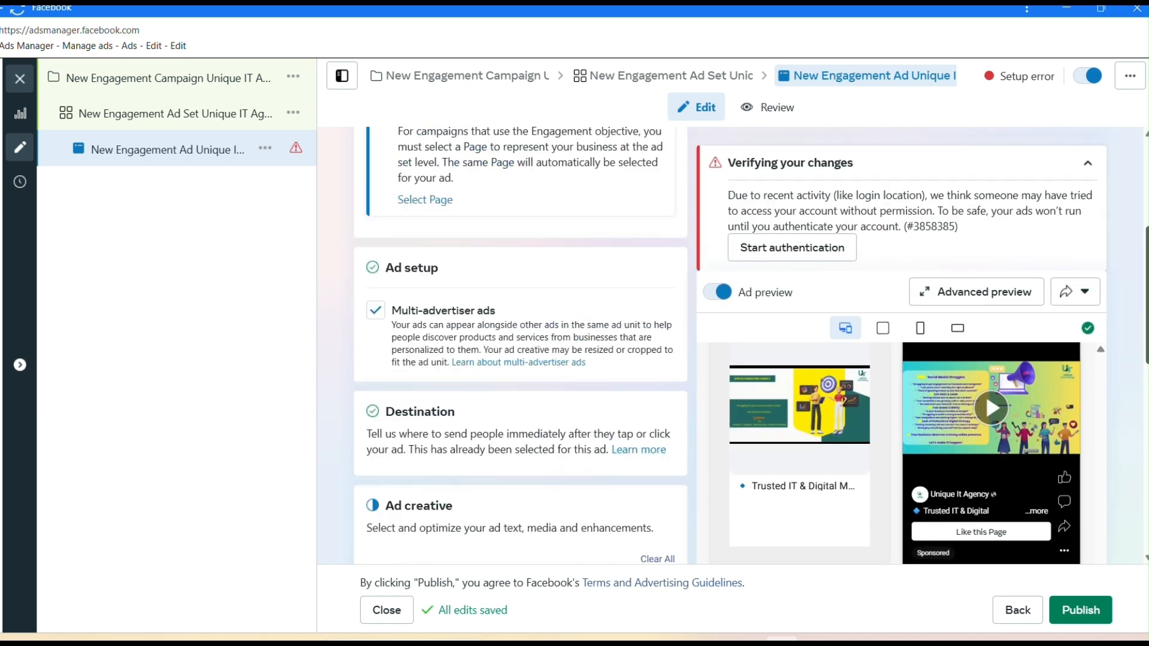
{"action": "scroll", "coordinate": [1147, 150], "scroll_direction": "down", "scroll_amount": 3}
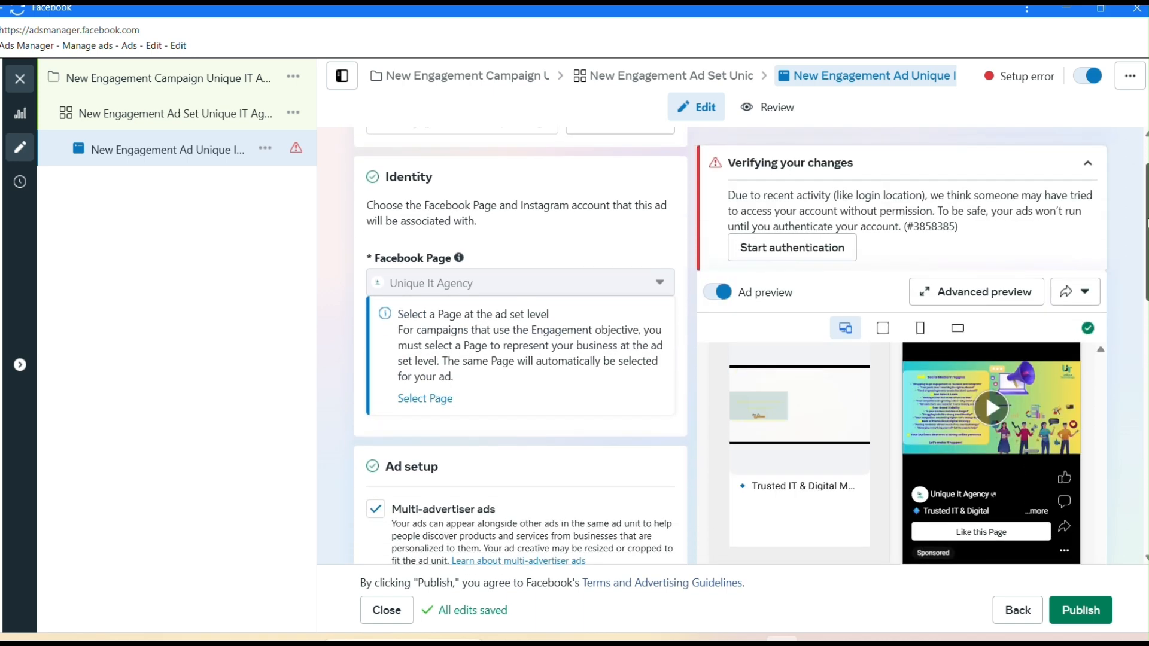
{"action": "scroll", "coordinate": [985, 393], "scroll_direction": "down", "scroll_amount": 7}
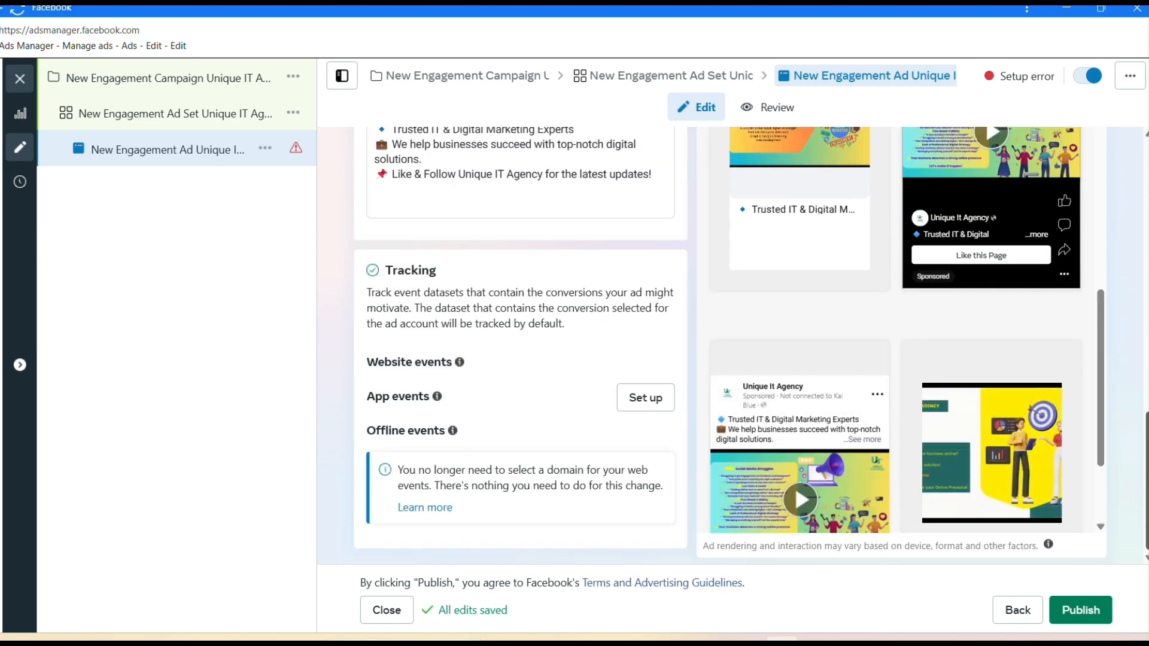
Go back to the ad set and review its conversion, schedule, audience and placement settings.
{"action": "left_click", "coordinate": [1026, 618]}
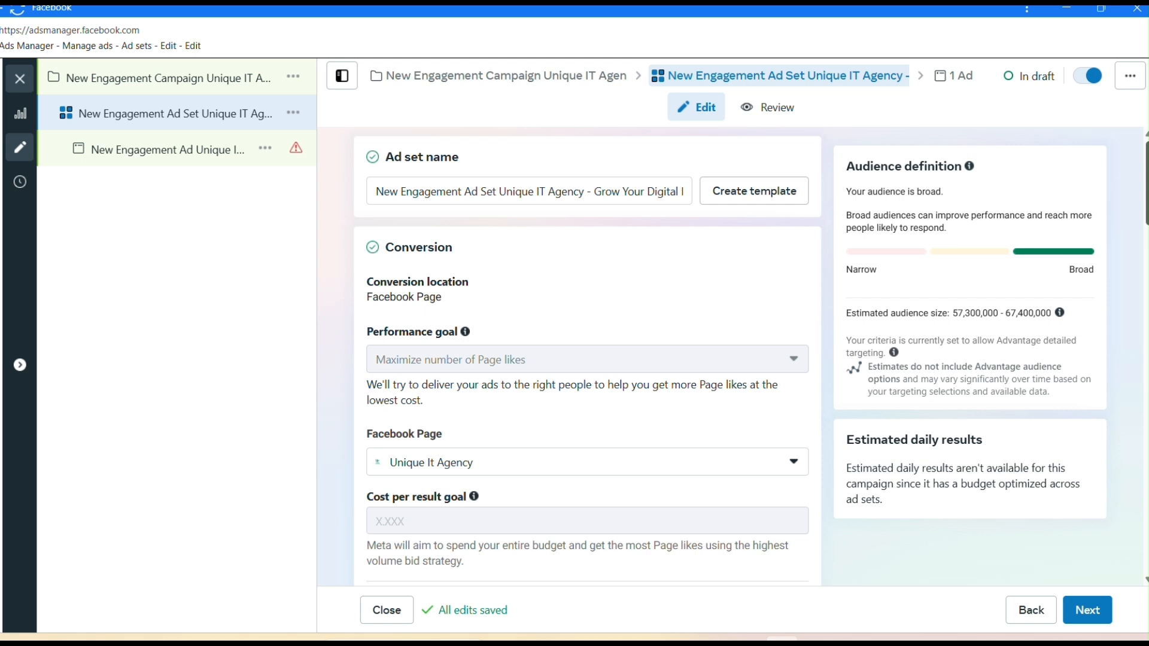
{"action": "scroll", "coordinate": [587, 357], "scroll_direction": "down", "scroll_amount": 6}
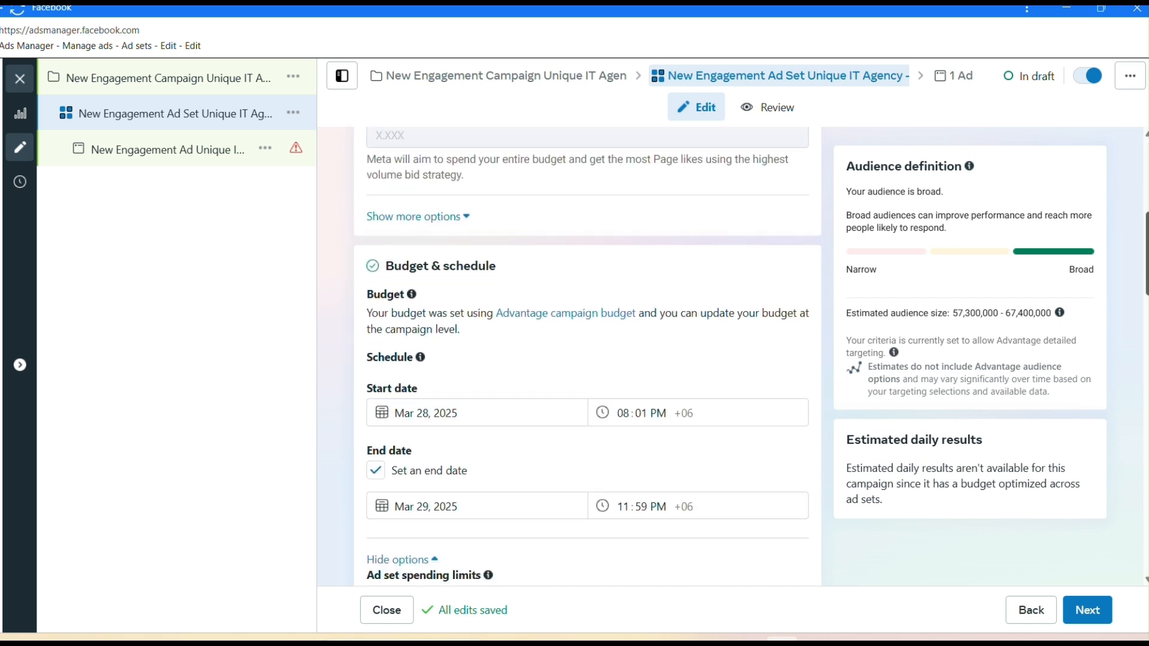
{"action": "scroll", "coordinate": [587, 355], "scroll_direction": "down", "scroll_amount": 2}
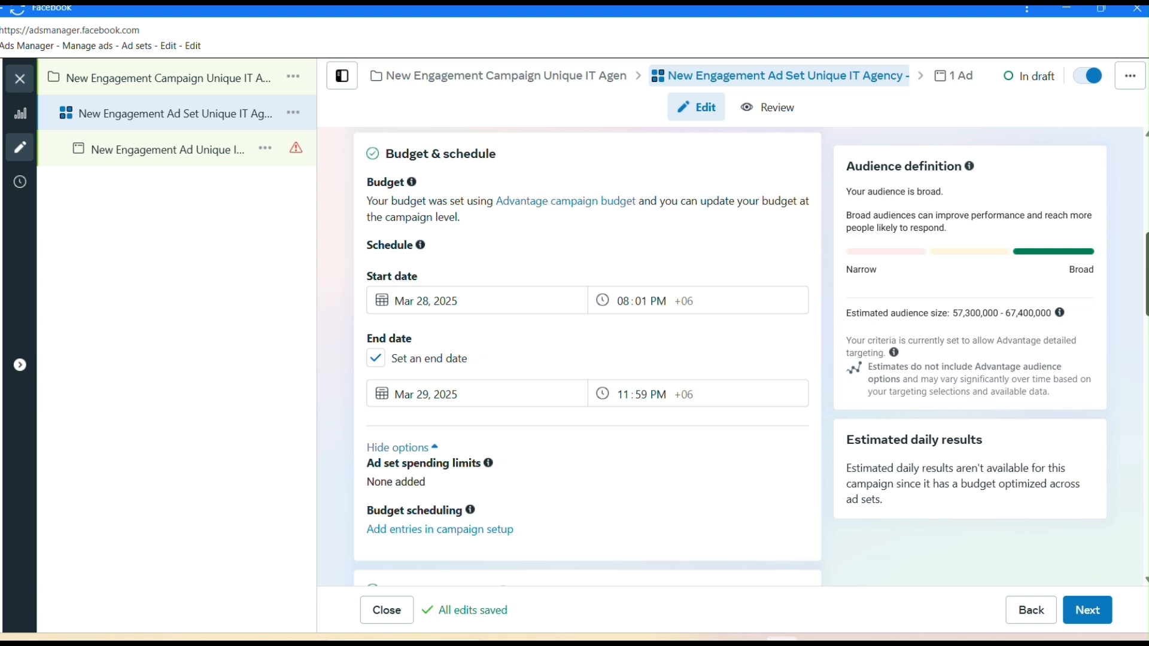
{"action": "scroll", "coordinate": [587, 353], "scroll_direction": "down", "scroll_amount": 1}
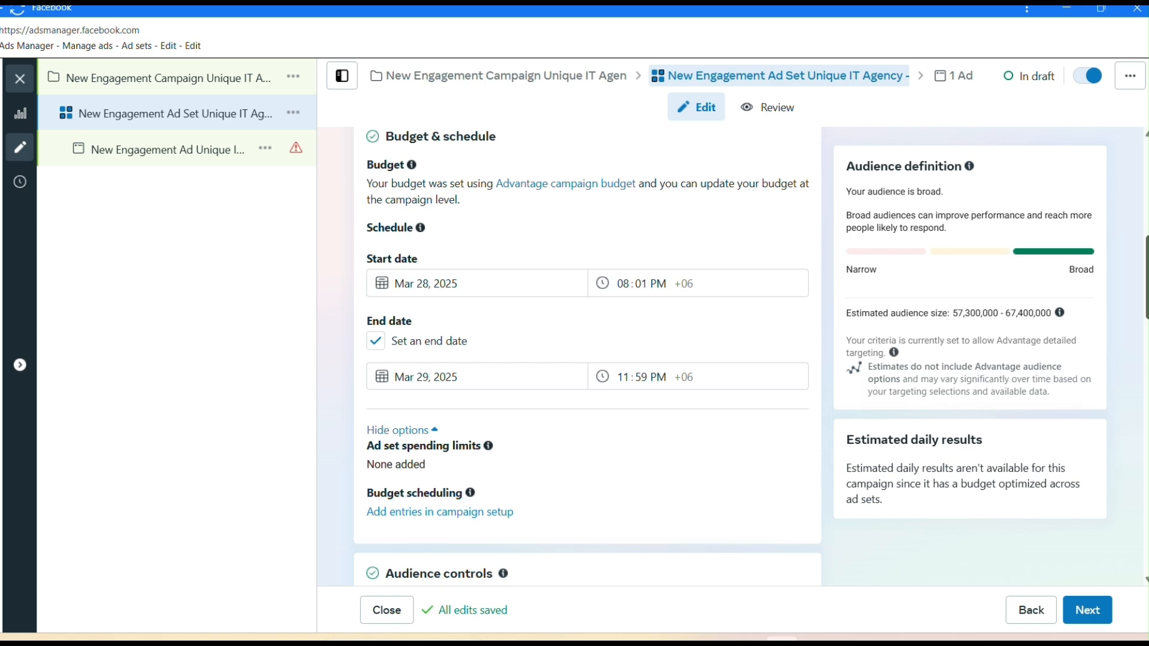
{"action": "scroll", "coordinate": [588, 356], "scroll_direction": "down", "scroll_amount": 1}
{"action": "scroll", "coordinate": [587, 356], "scroll_direction": "down", "scroll_amount": 8}
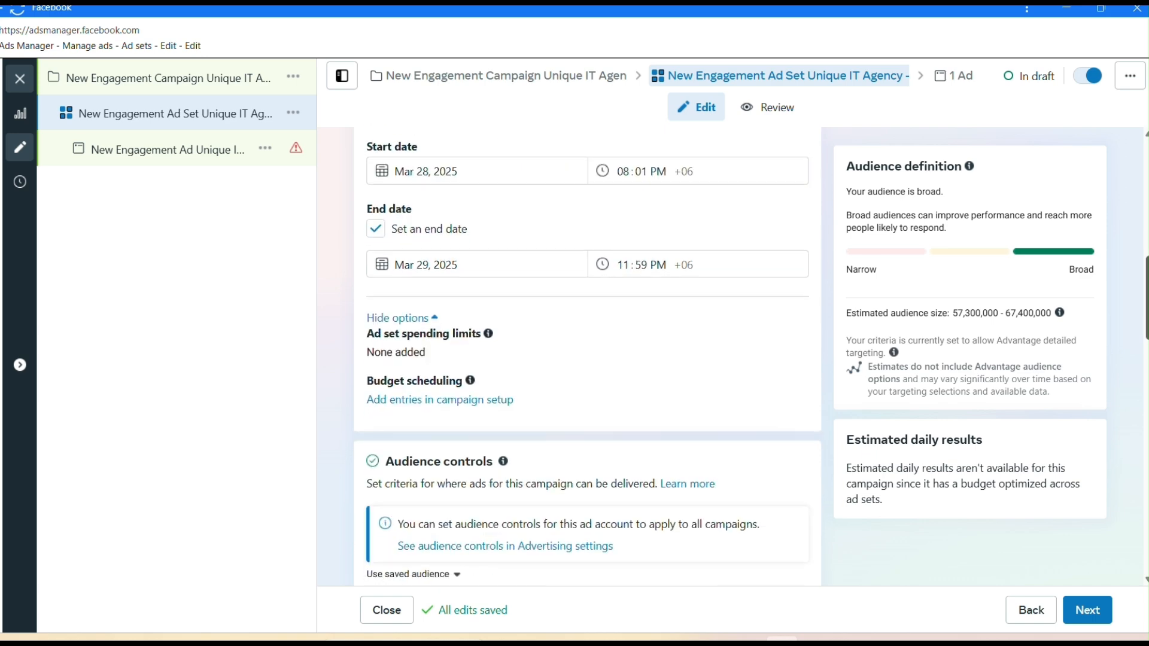
{"action": "scroll", "coordinate": [588, 355], "scroll_direction": "down", "scroll_amount": 10}
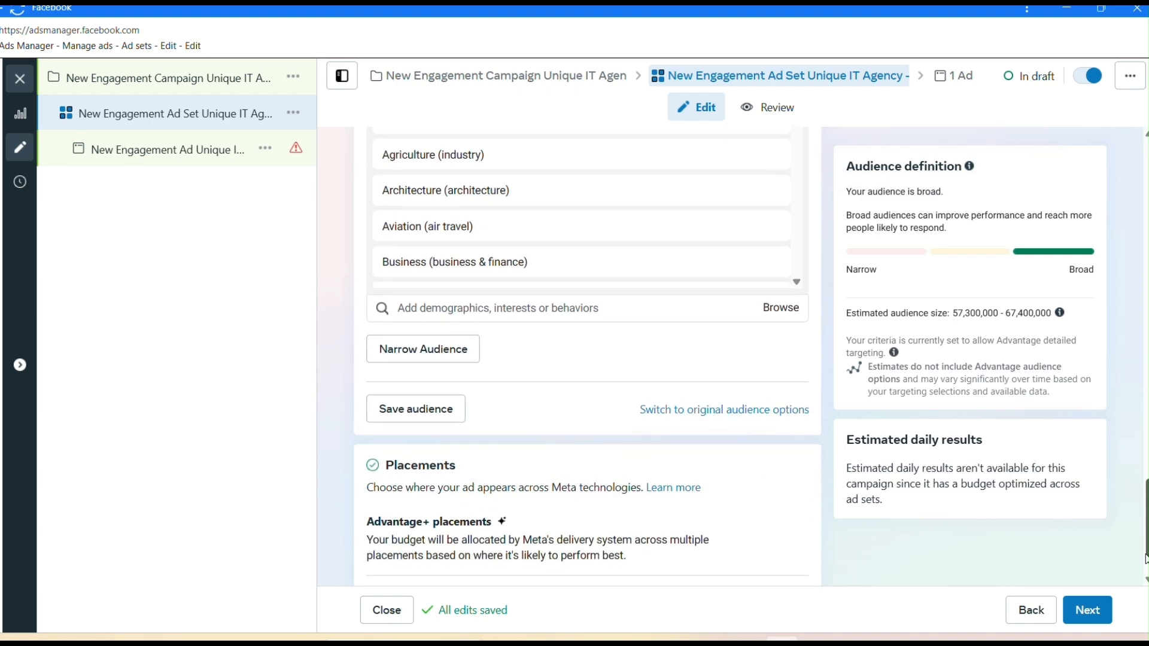
Return to the ad and recheck its setup, primary text, tracking and the feed and reel previews.
{"action": "left_click", "coordinate": [1090, 616]}
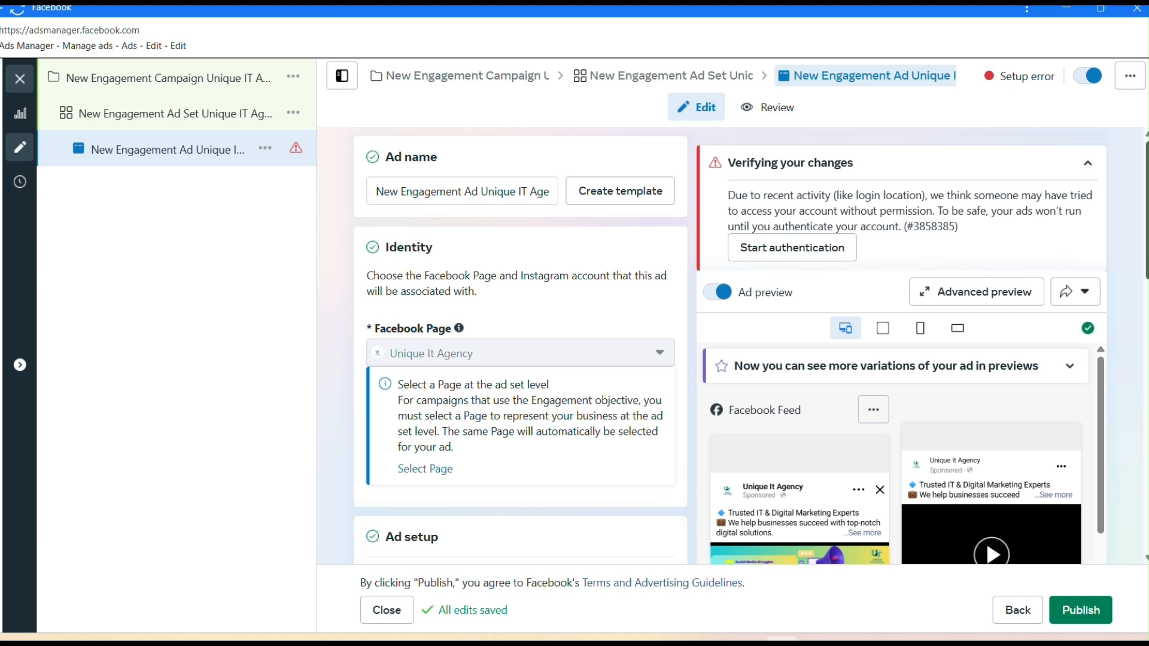
{"action": "left_click_drag", "start_coordinate": [1147, 211], "coordinate": [1147, 288]}
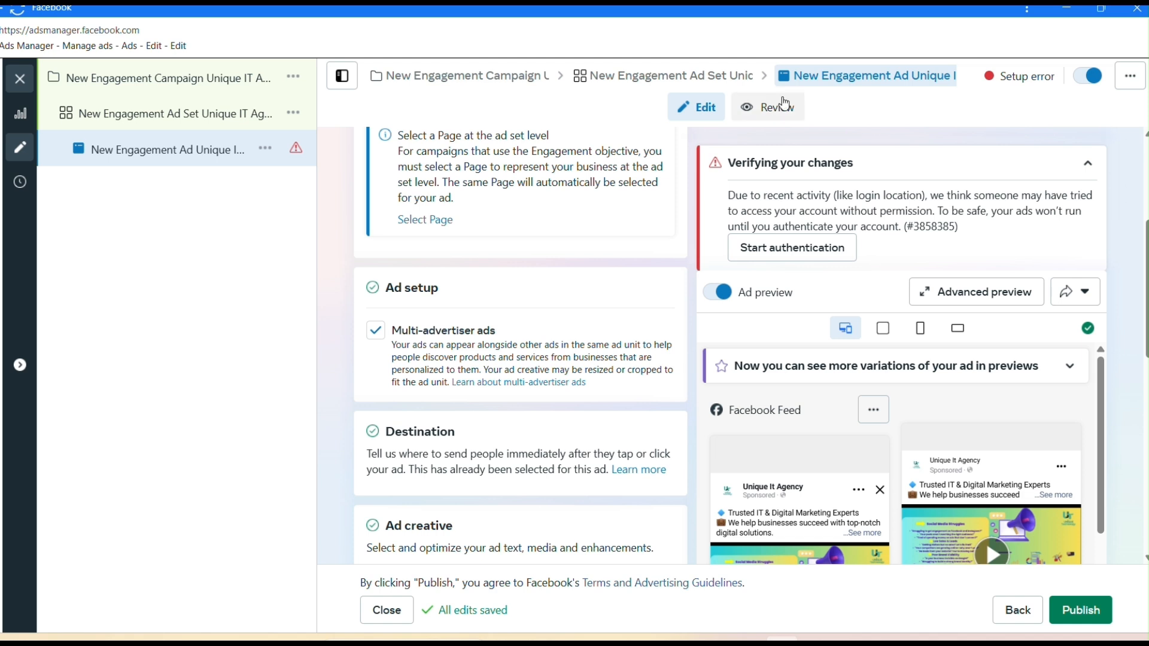
{"action": "scroll", "coordinate": [1100, 444], "scroll_direction": "down", "scroll_amount": 1}
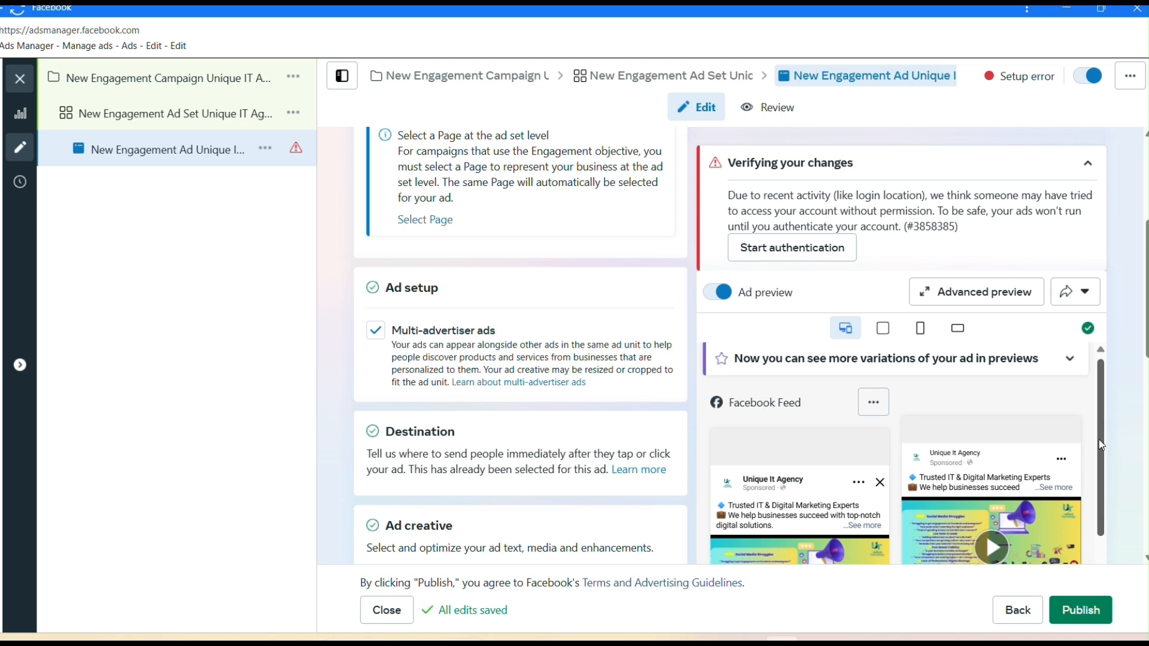
{"action": "scroll", "coordinate": [1098, 440], "scroll_direction": "down", "scroll_amount": 5}
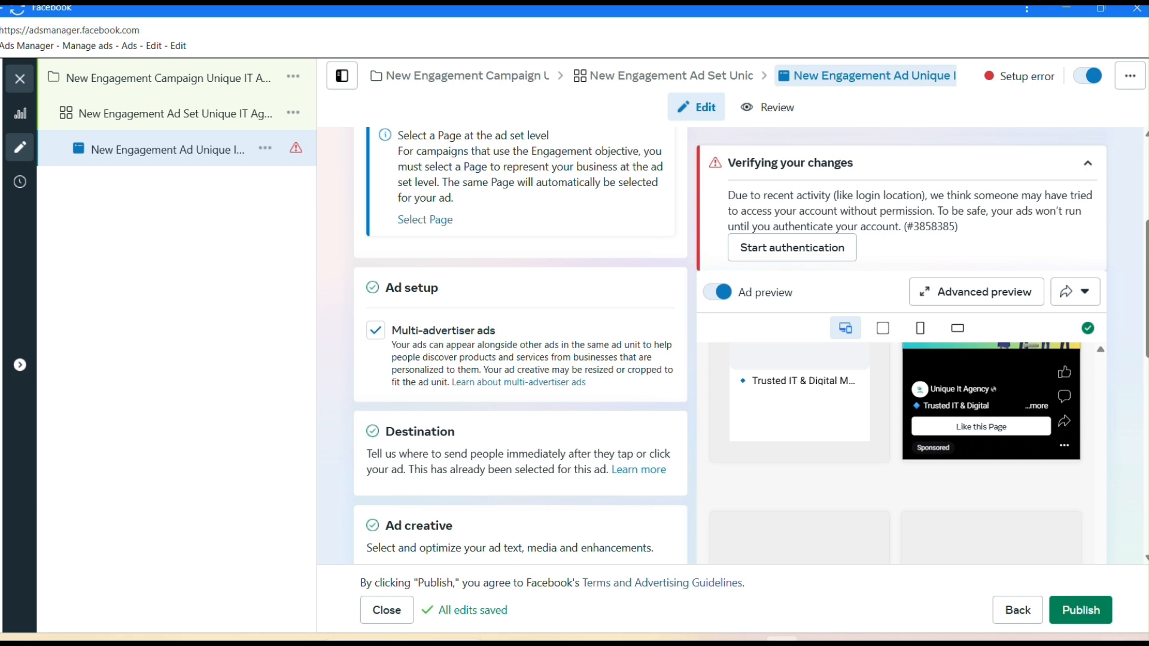
{"action": "left_click_drag", "start_coordinate": [1102, 511], "coordinate": [1105, 537]}
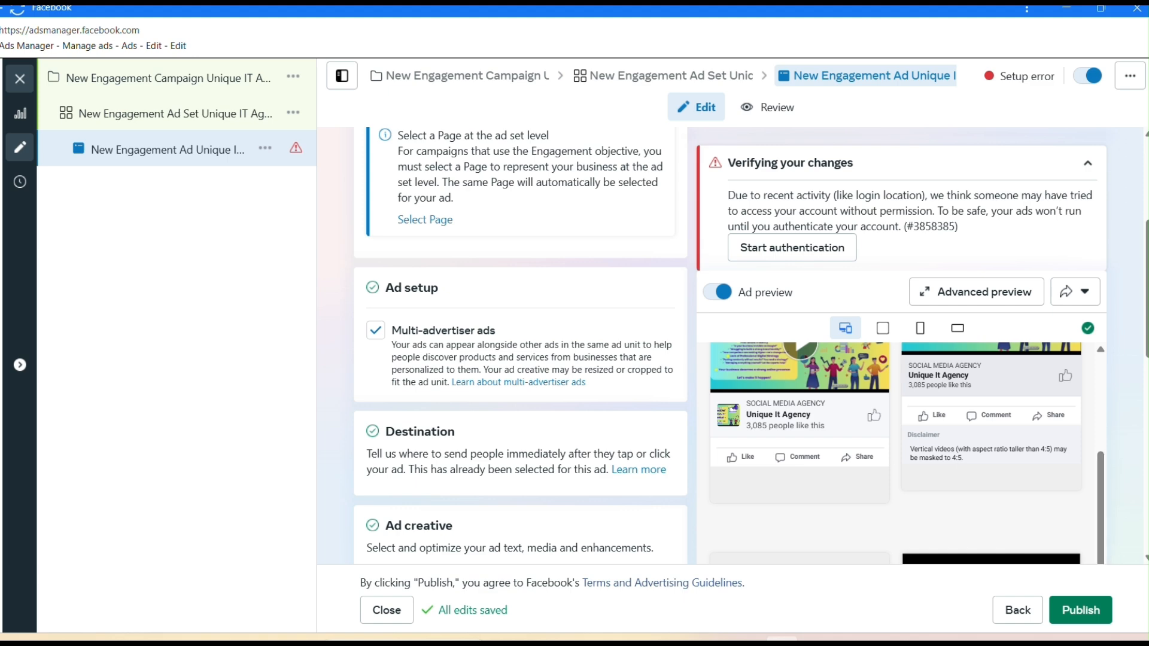
{"action": "left_click_drag", "start_coordinate": [1145, 366], "coordinate": [1146, 622]}
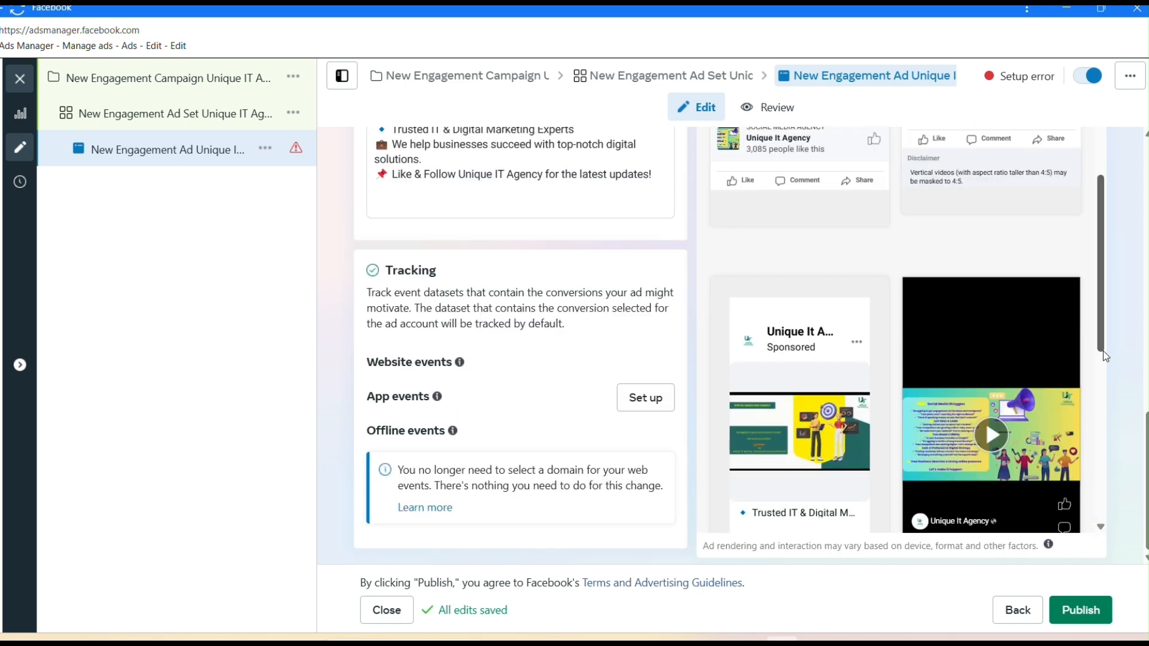
{"action": "scroll", "coordinate": [1106, 455], "scroll_direction": "down", "scroll_amount": 5}
{"action": "scroll", "coordinate": [1108, 489], "scroll_direction": "down", "scroll_amount": 2}
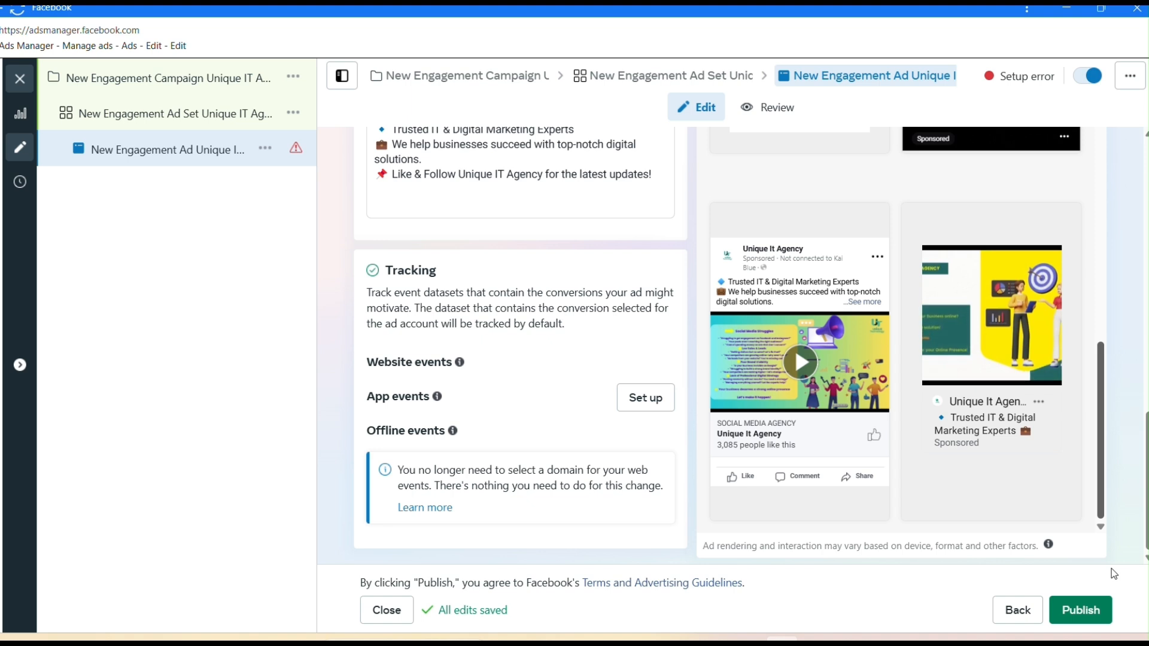
{"action": "left_click_drag", "start_coordinate": [1111, 568], "coordinate": [1096, 167]}
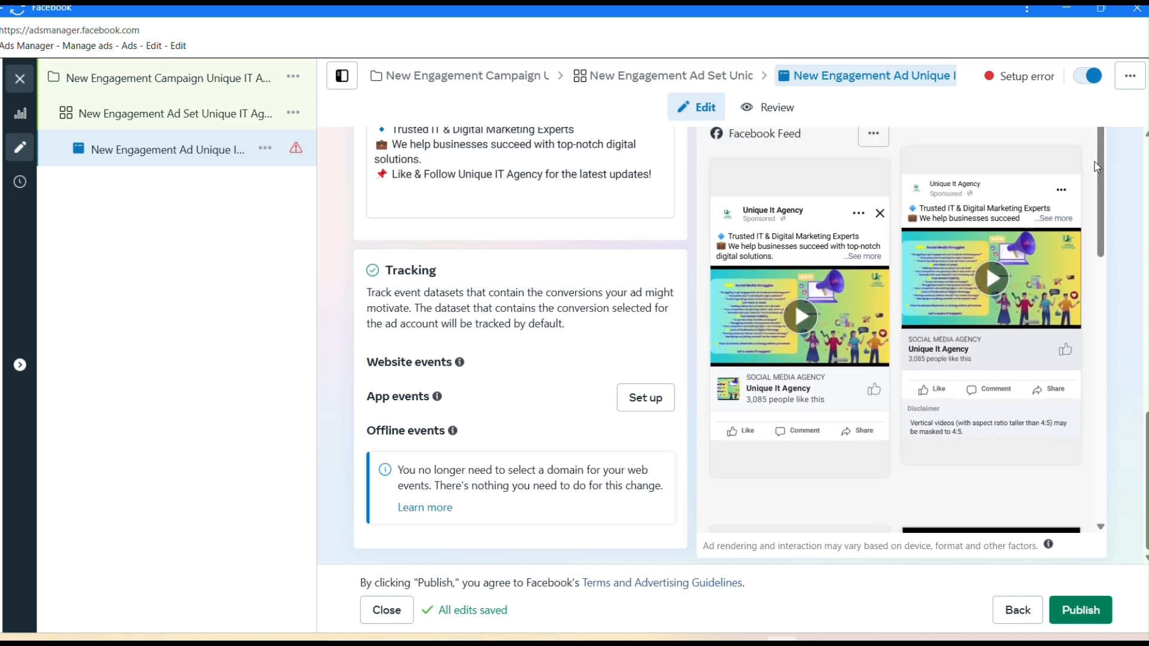